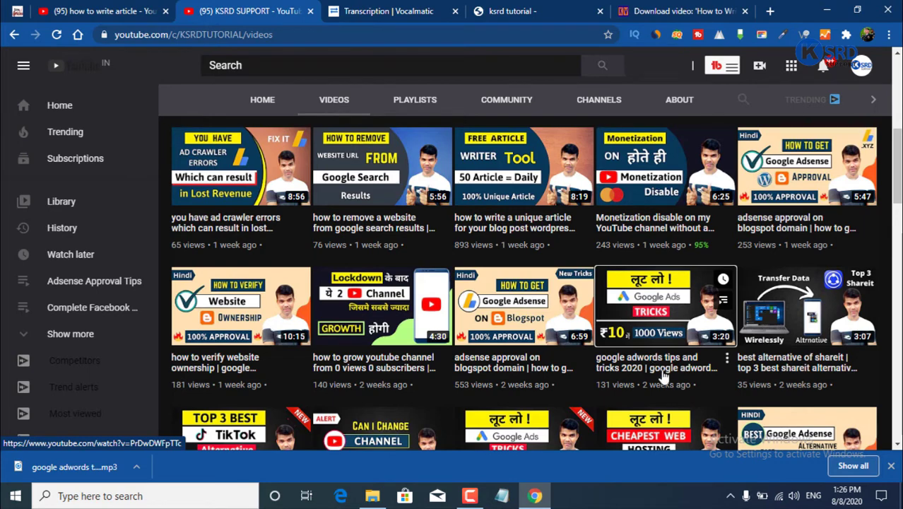
Copy the link of the "google adwords tips and tricks 2020" video and switch to the Keepvid.Works page
{"action": "right_click", "coordinate": [662, 364]}
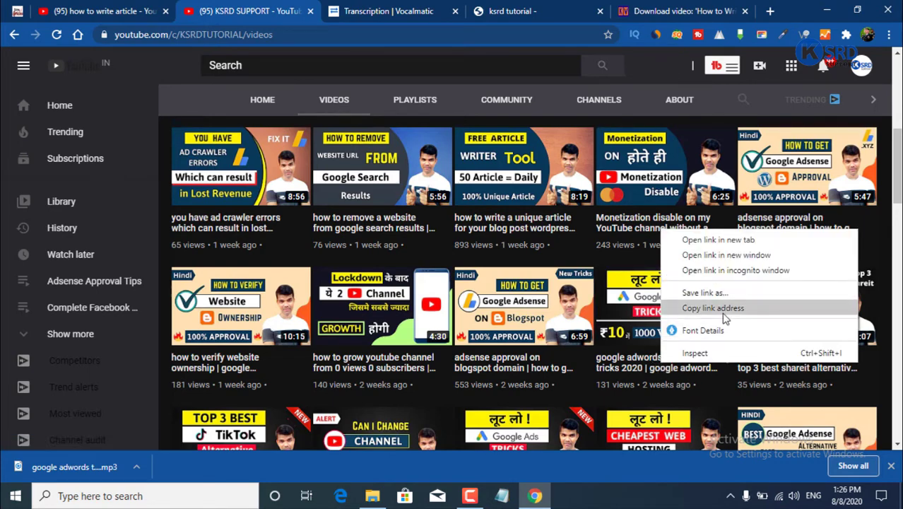
{"action": "left_click", "coordinate": [714, 308]}
{"action": "left_click", "coordinate": [379, 7]}
{"action": "key", "text": "ctrl+9"}
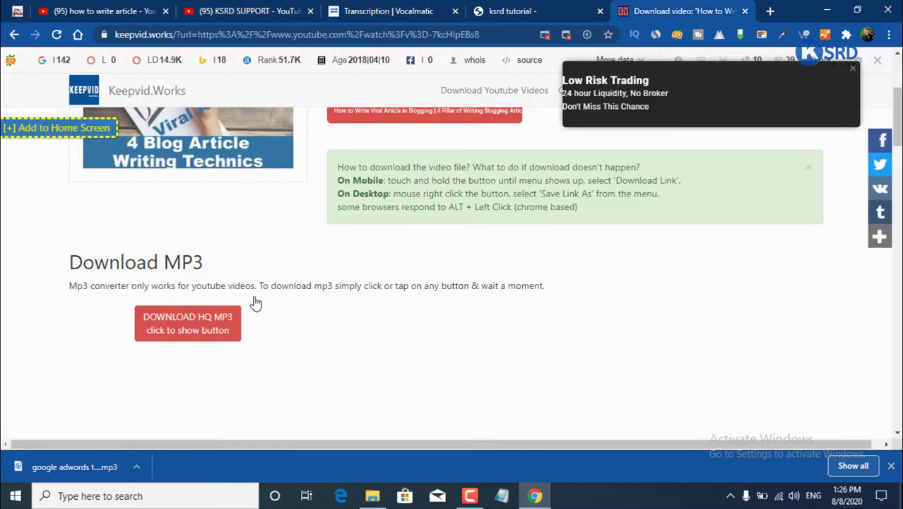
{"action": "scroll", "coordinate": [311, 285], "scroll_direction": "up", "scroll_amount": 5}
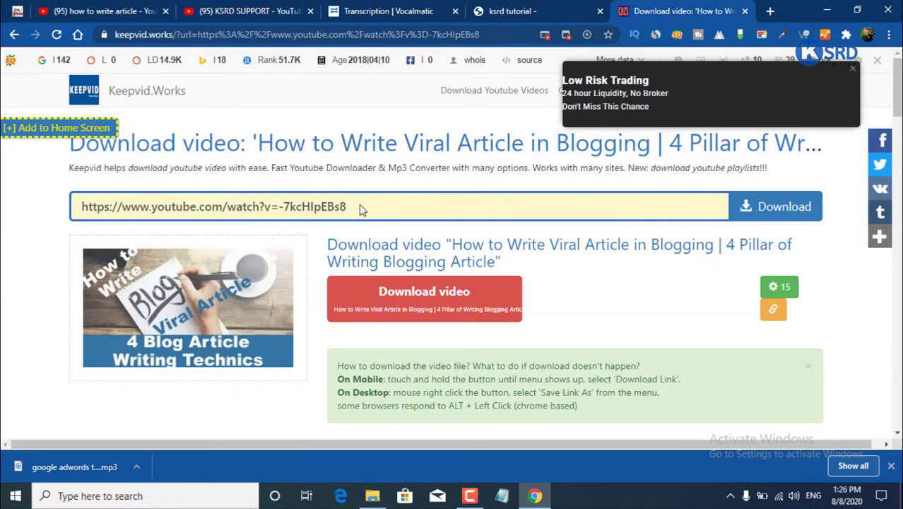
Reload the Keepvid page and try to submit the copied video link in place of the old URL
{"action": "left_click", "coordinate": [57, 35]}
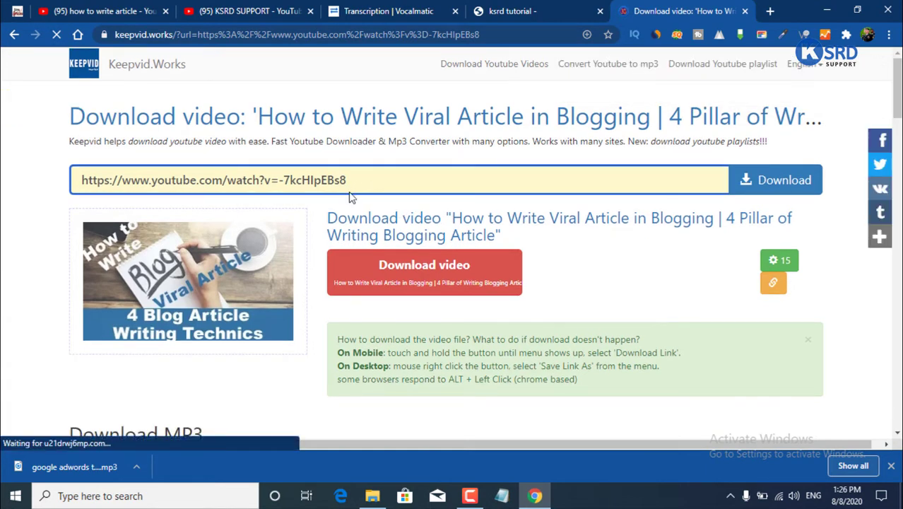
{"action": "left_click_drag", "start_coordinate": [356, 182], "coordinate": [79, 182]}
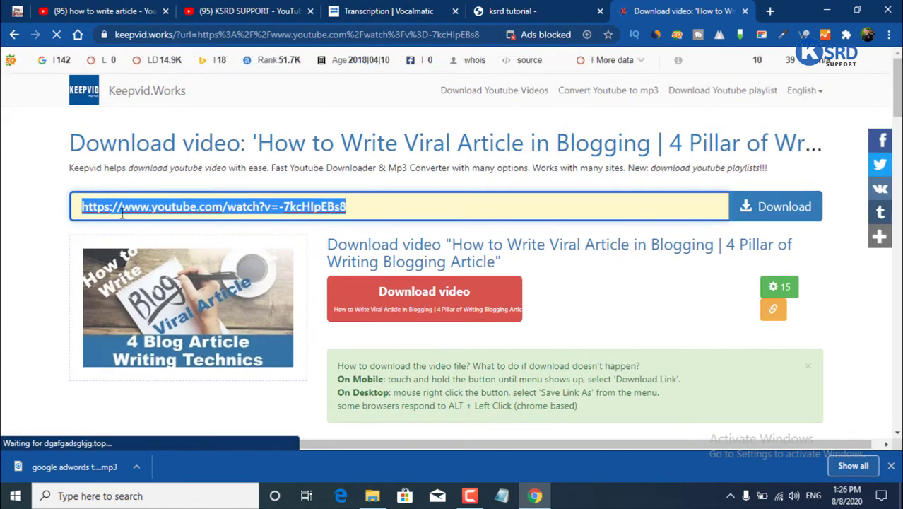
{"action": "right_click", "coordinate": [131, 212]}
{"action": "left_click", "coordinate": [196, 273]}
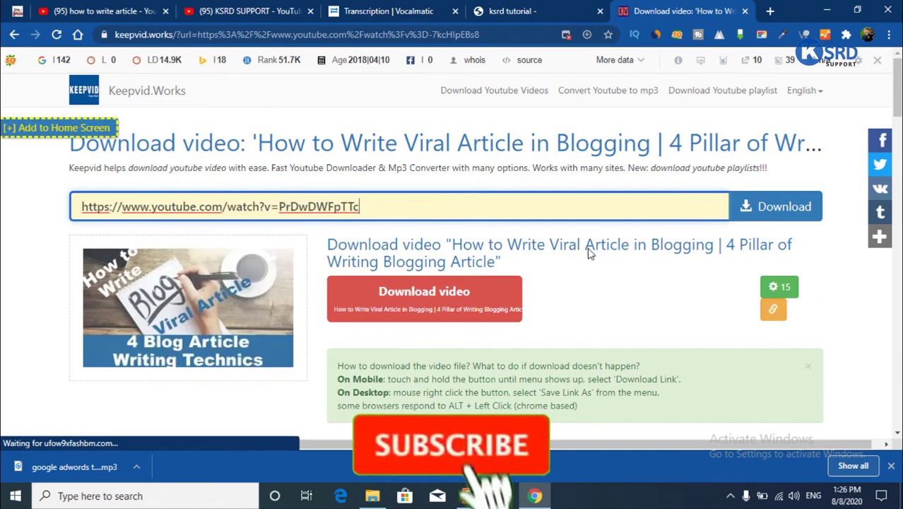
{"action": "left_click", "coordinate": [786, 216]}
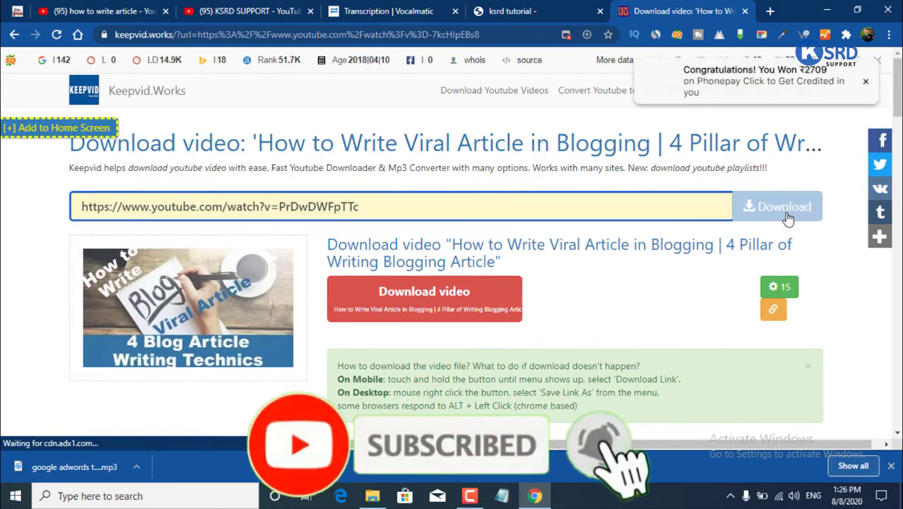
{"action": "scroll", "coordinate": [672, 249], "scroll_direction": "down", "scroll_amount": 1}
{"action": "scroll", "coordinate": [410, 282], "scroll_direction": "down", "scroll_amount": 4}
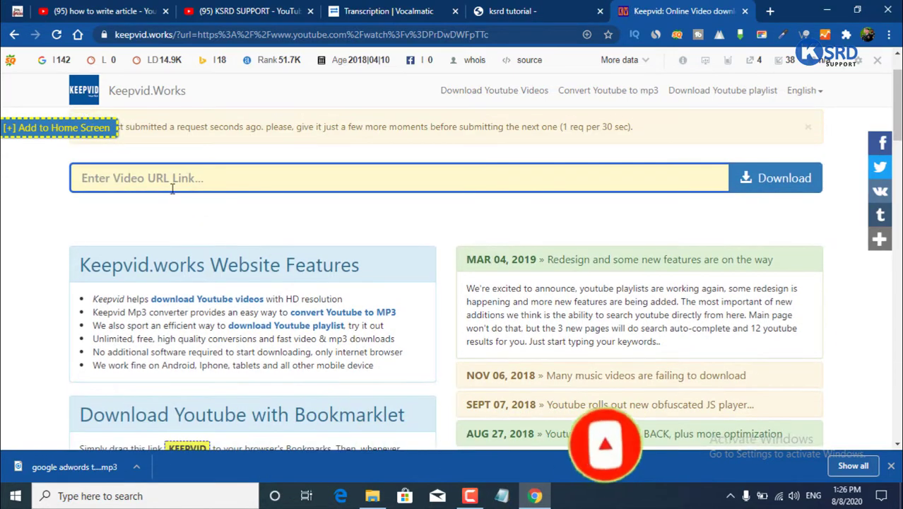
Paste the copied video link into the empty URL field and submit it for download again
{"action": "left_click", "coordinate": [187, 186]}
{"action": "right_click", "coordinate": [187, 188]}
{"action": "left_click", "coordinate": [240, 283]}
{"action": "left_click", "coordinate": [788, 181]}
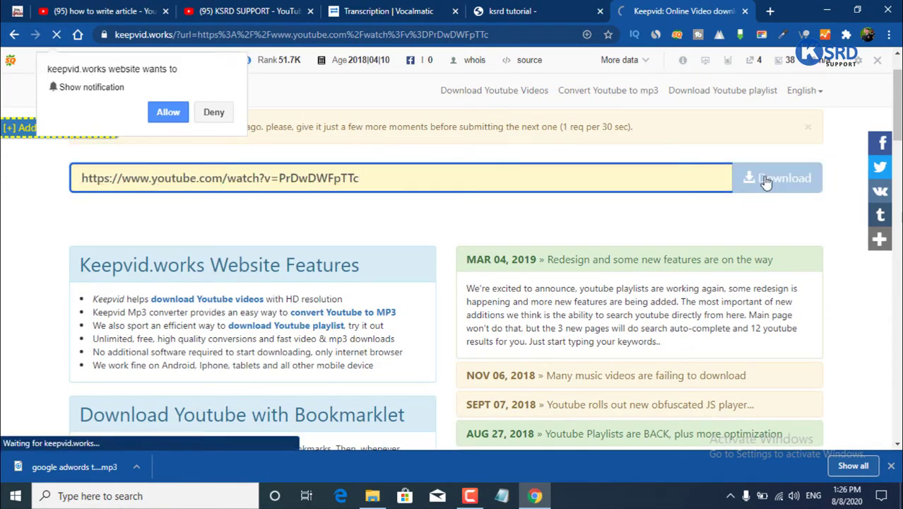
Request the HQ MP3 download of the google adwords video
{"action": "scroll", "coordinate": [495, 318], "scroll_direction": "down", "scroll_amount": 3}
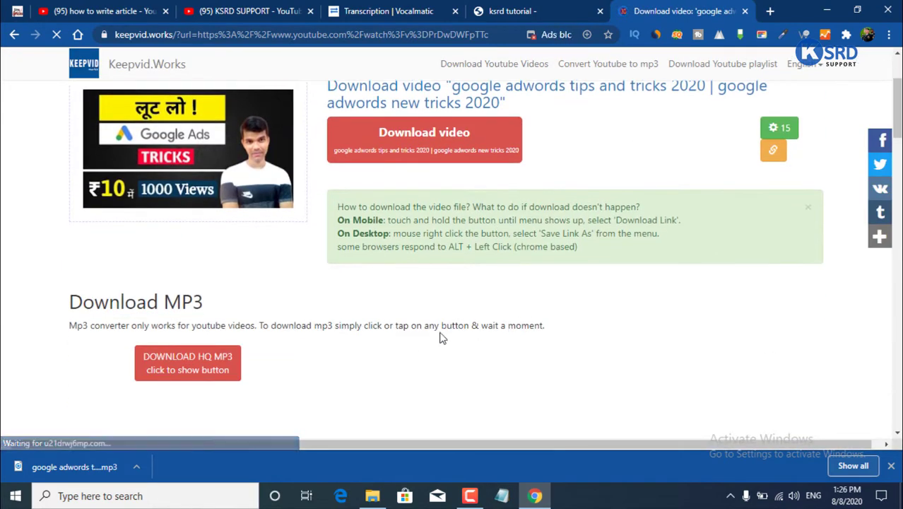
{"action": "scroll", "coordinate": [364, 164], "scroll_direction": "up", "scroll_amount": 1}
{"action": "scroll", "coordinate": [365, 164], "scroll_direction": "up", "scroll_amount": 1}
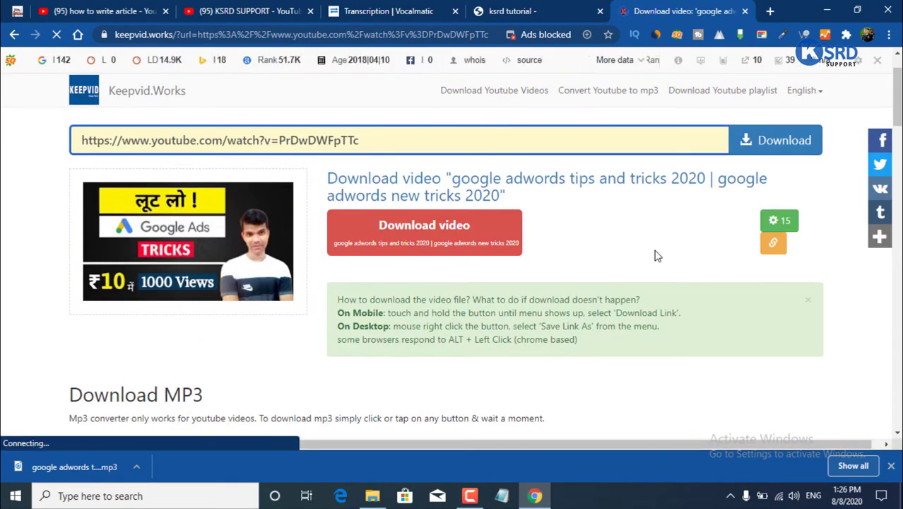
{"action": "scroll", "coordinate": [279, 317], "scroll_direction": "down", "scroll_amount": 2}
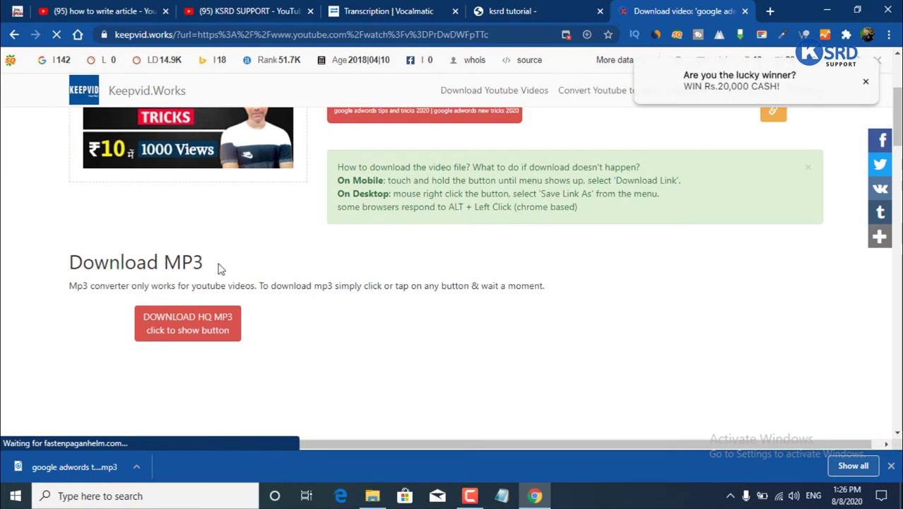
{"action": "left_click", "coordinate": [203, 331]}
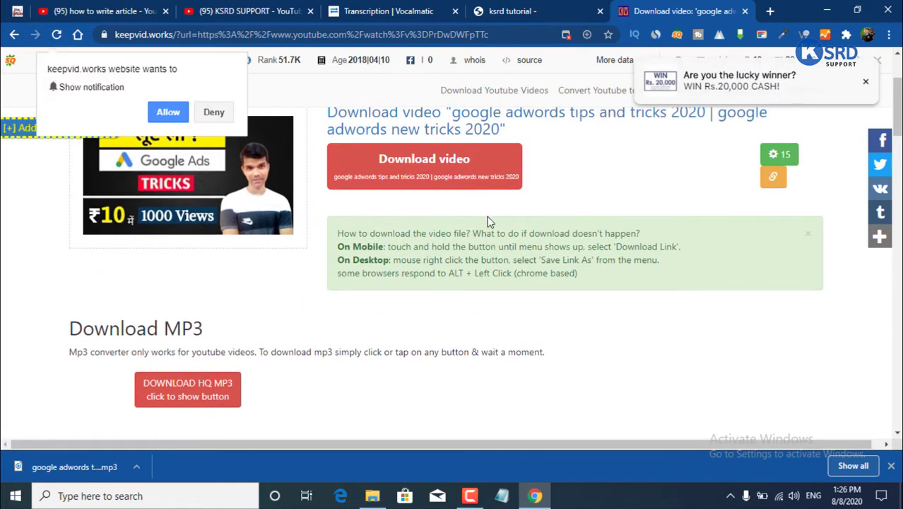
{"action": "scroll", "coordinate": [494, 226], "scroll_direction": "up", "scroll_amount": 1}
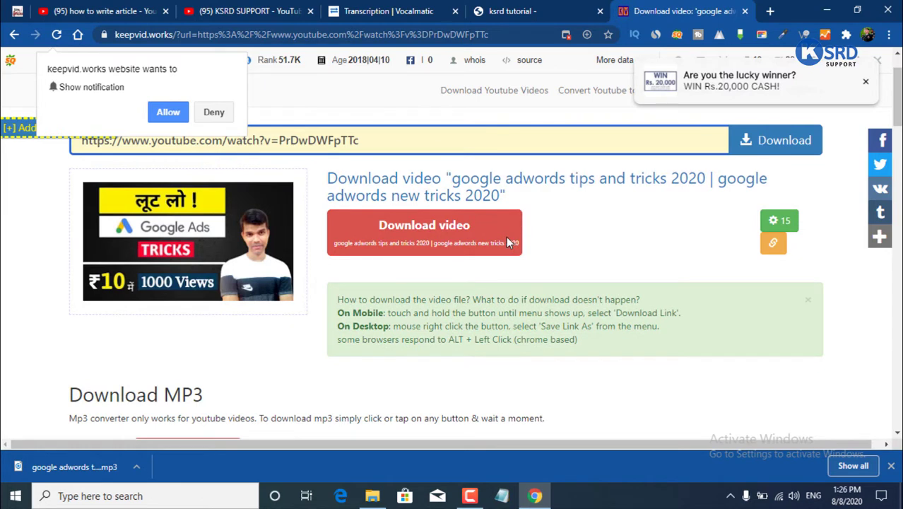
{"action": "left_click", "coordinate": [367, 7]}
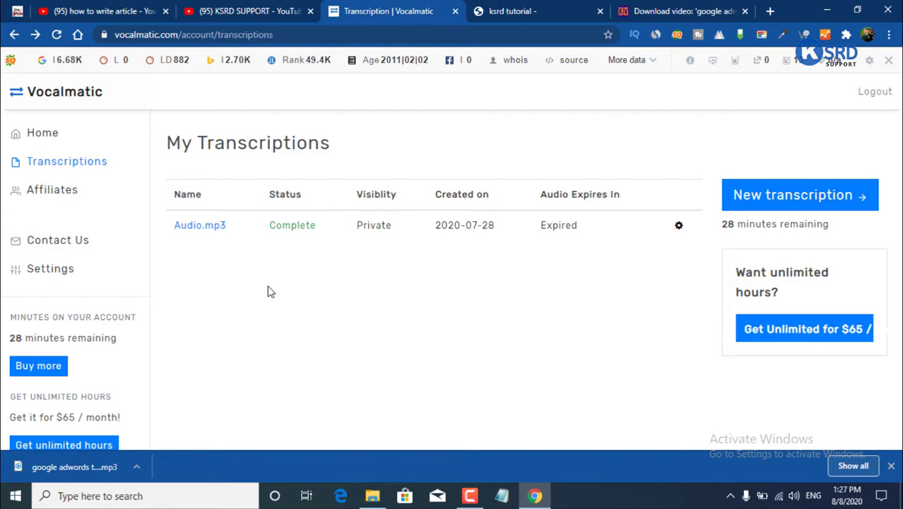
{"action": "left_click", "coordinate": [675, 11]}
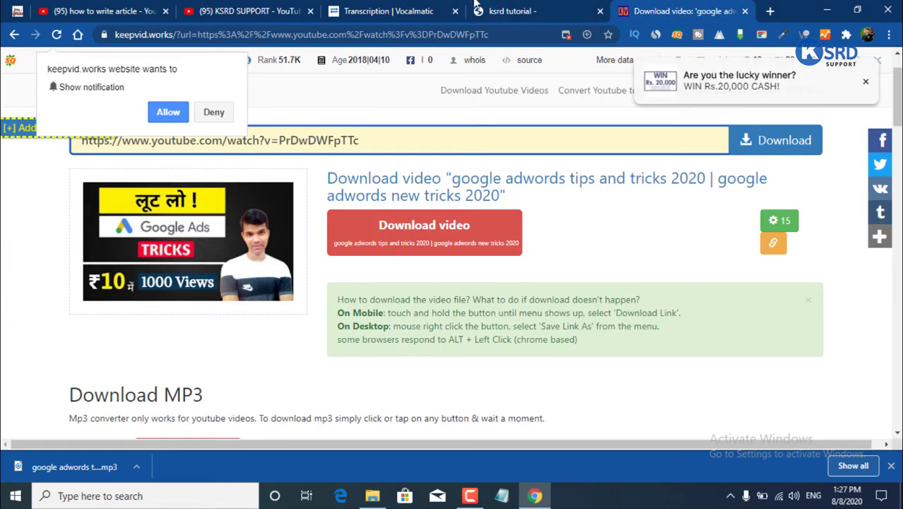
{"action": "left_click", "coordinate": [389, 9]}
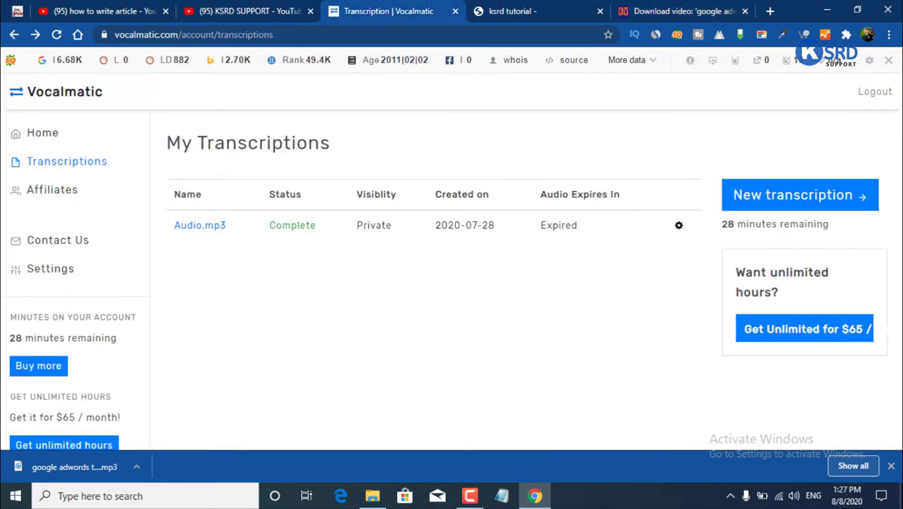
{"action": "left_click", "coordinate": [682, 7]}
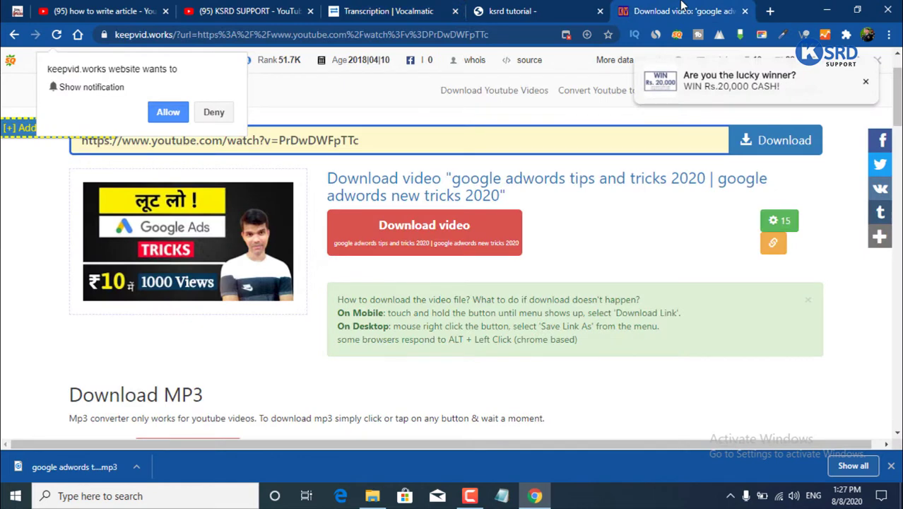
{"action": "scroll", "coordinate": [431, 275], "scroll_direction": "down", "scroll_amount": 2}
{"action": "scroll", "coordinate": [401, 248], "scroll_direction": "up", "scroll_amount": 2}
{"action": "left_click", "coordinate": [512, 8]}
Switch to Vocalmatic and start a new transcription
{"action": "left_click", "coordinate": [374, 8]}
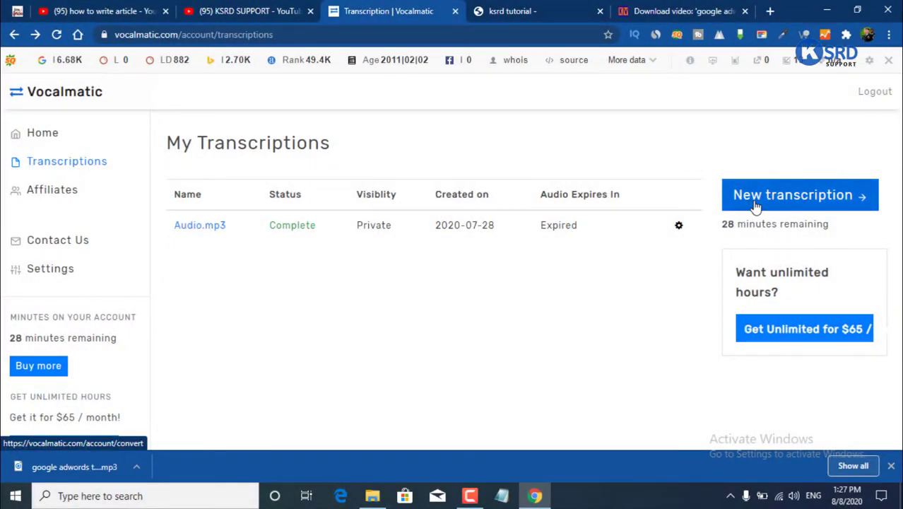
{"action": "left_click", "coordinate": [803, 203]}
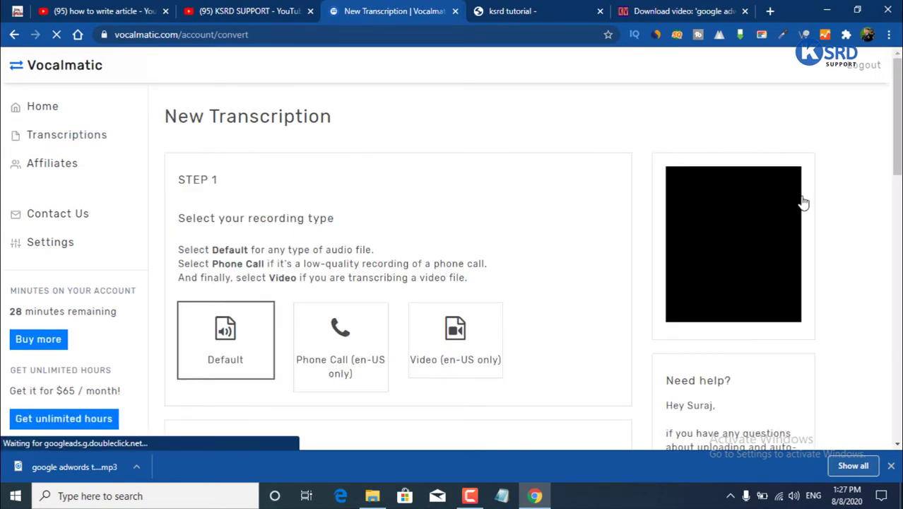
{"action": "scroll", "coordinate": [484, 247], "scroll_direction": "down", "scroll_amount": 3}
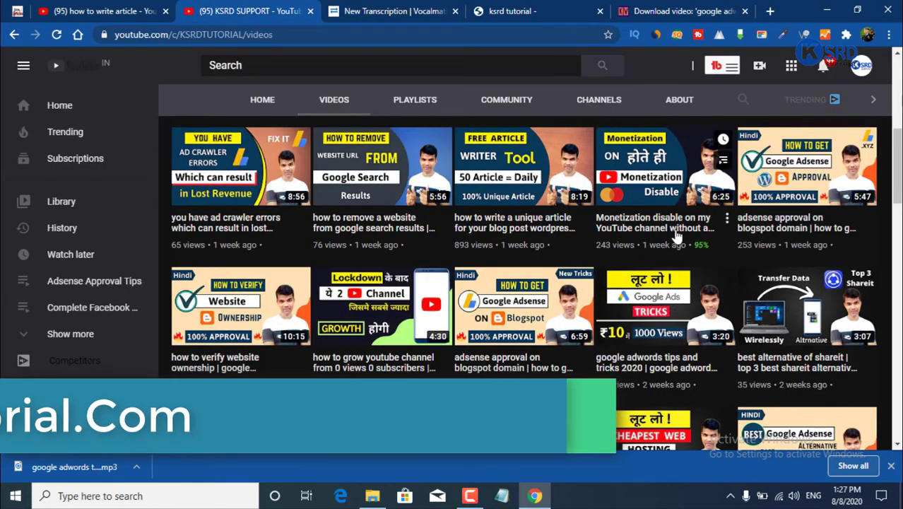
{"action": "left_click", "coordinate": [373, 11]}
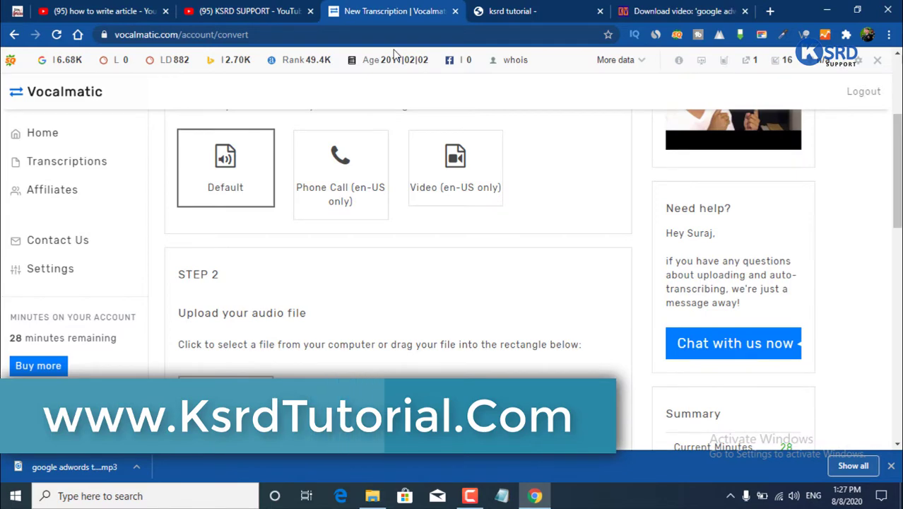
Upload the "google adwords tips and tricks 2020" audio file from the Desktop folder for transcription
{"action": "scroll", "coordinate": [513, 253], "scroll_direction": "down", "scroll_amount": 2}
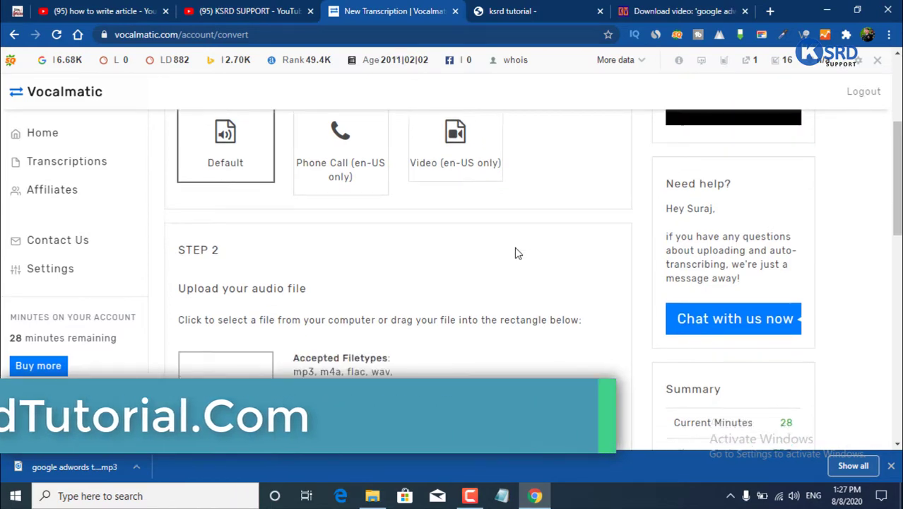
{"action": "scroll", "coordinate": [477, 212], "scroll_direction": "down", "scroll_amount": 2}
{"action": "scroll", "coordinate": [353, 233], "scroll_direction": "up", "scroll_amount": 2}
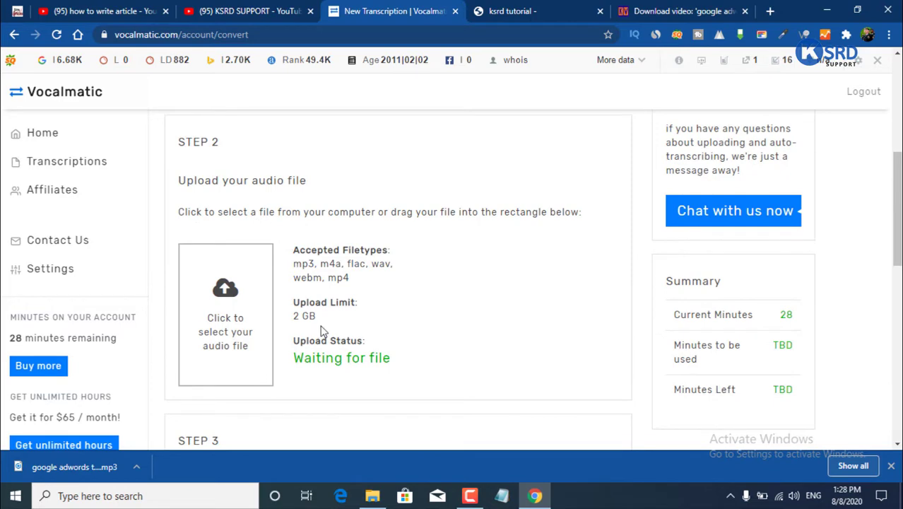
{"action": "left_click", "coordinate": [235, 309]}
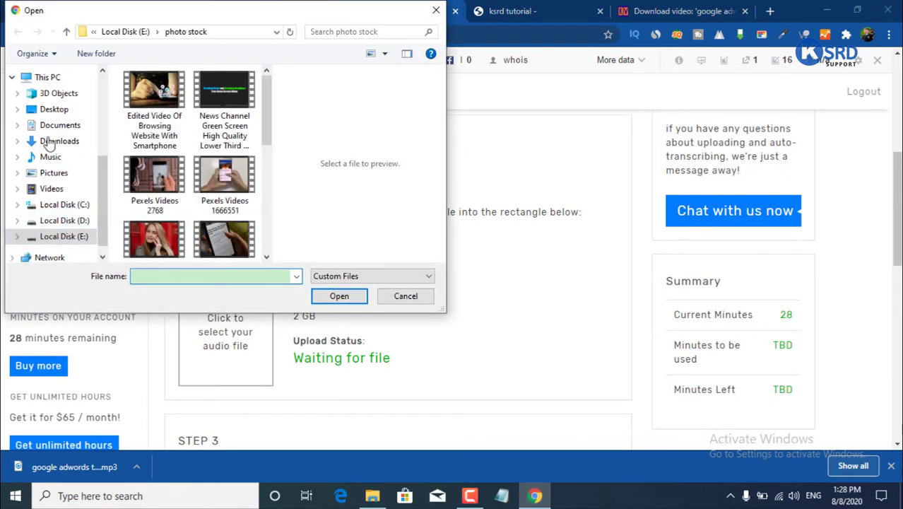
{"action": "left_click", "coordinate": [58, 109]}
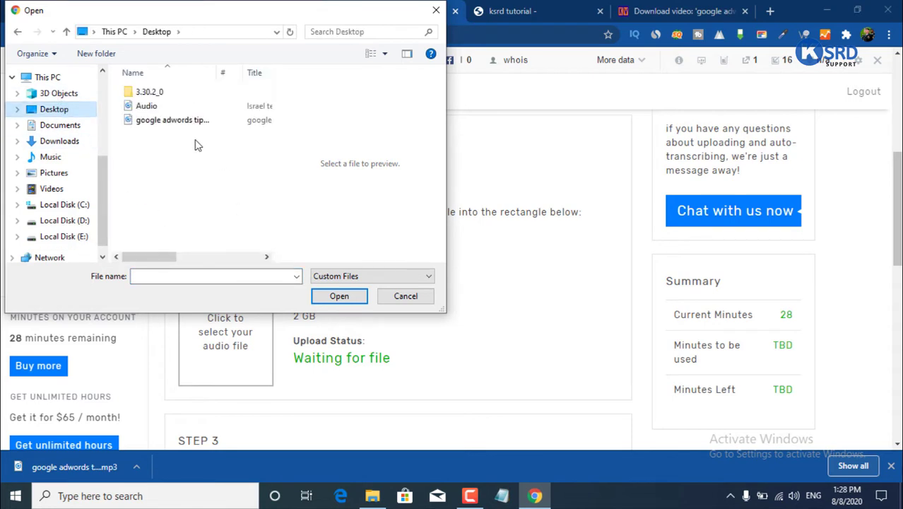
{"action": "left_click", "coordinate": [173, 121]}
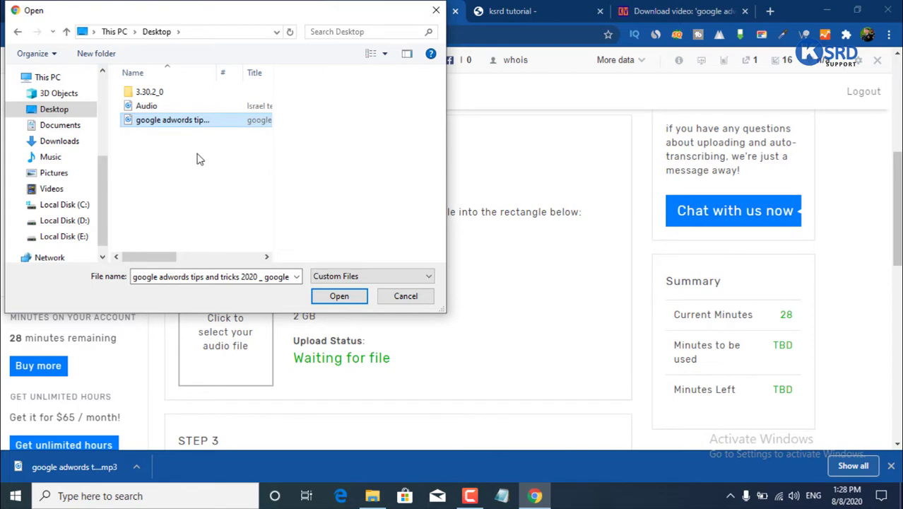
{"action": "left_click", "coordinate": [339, 297]}
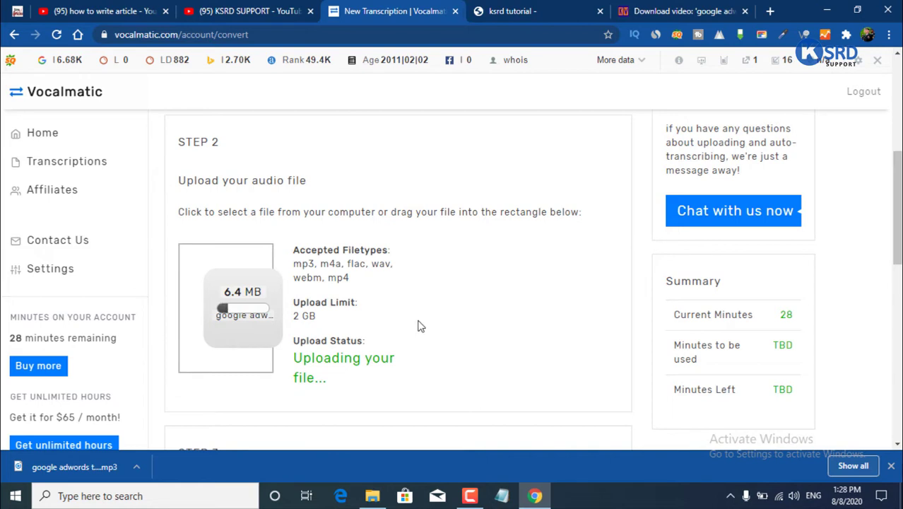
{"action": "scroll", "coordinate": [385, 348], "scroll_direction": "down", "scroll_amount": 2}
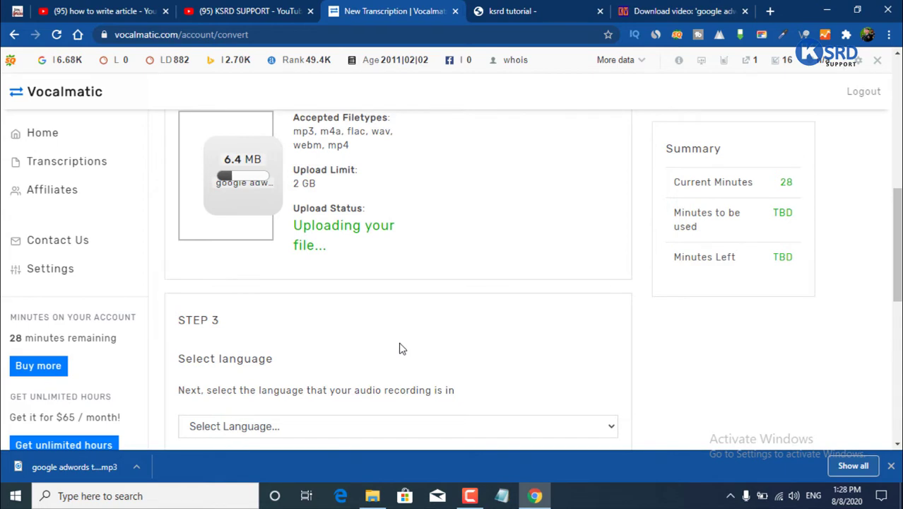
{"action": "scroll", "coordinate": [403, 336], "scroll_direction": "down", "scroll_amount": 2}
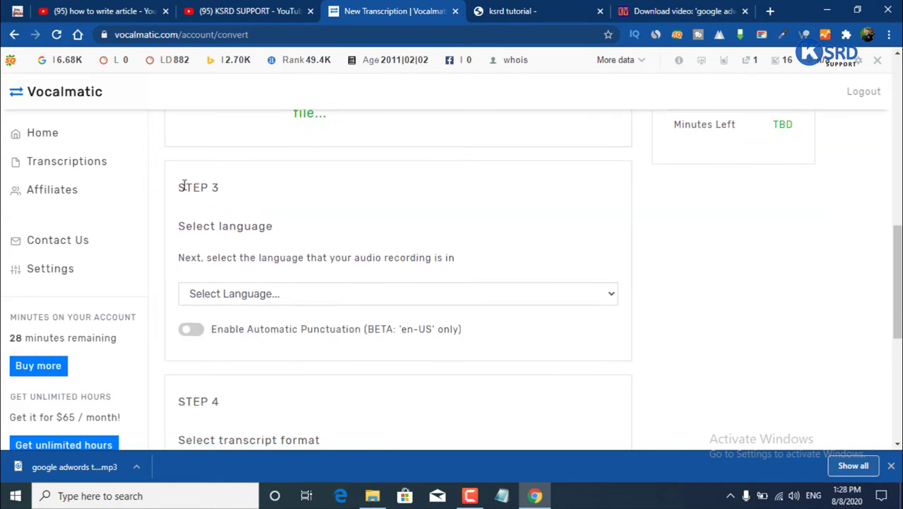
{"action": "left_click_drag", "start_coordinate": [183, 185], "coordinate": [233, 193]}
{"action": "left_click", "coordinate": [303, 202]}
{"action": "left_click_drag", "start_coordinate": [155, 275], "coordinate": [169, 276]}
{"action": "mouse_move", "coordinate": [320, 313]}
{"action": "left_mouse_down"}
{"action": "mouse_move", "coordinate": [534, 318]}
{"action": "mouse_move", "coordinate": [276, 303]}
{"action": "mouse_move", "coordinate": [268, 283]}
{"action": "mouse_move", "coordinate": [274, 297]}
{"action": "left_mouse_up"}
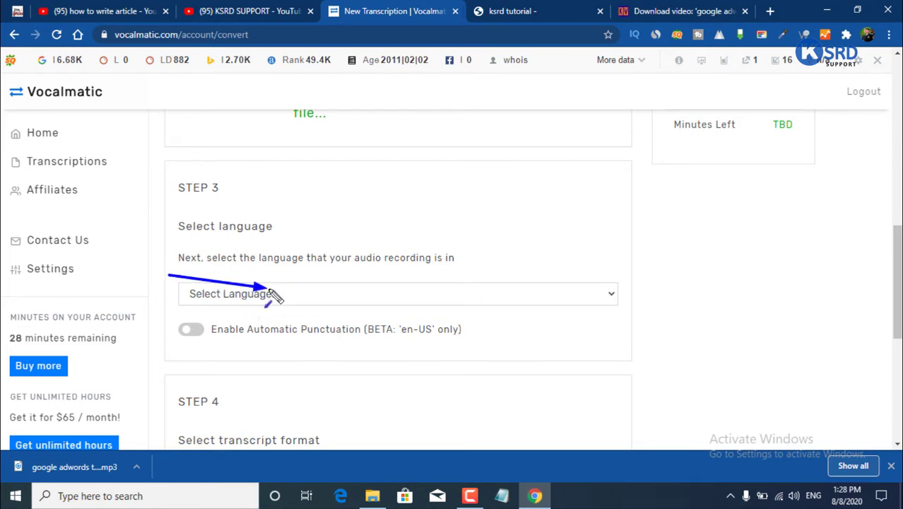
{"action": "mouse_move", "coordinate": [170, 271]}
{"action": "left_mouse_down"}
{"action": "mouse_move", "coordinate": [524, 319]}
{"action": "mouse_move", "coordinate": [641, 318]}
{"action": "left_mouse_up"}
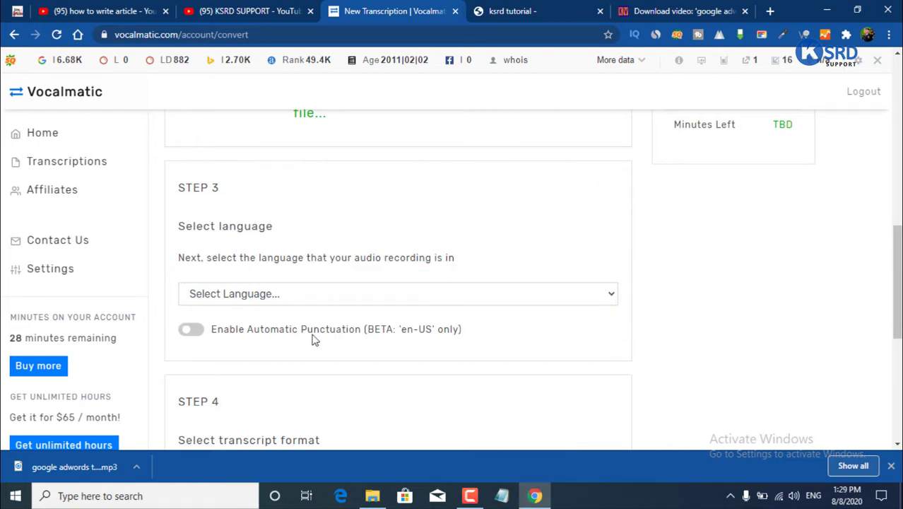
Set the audio recording's language to Hindi (India)
{"action": "left_click", "coordinate": [293, 301]}
{"action": "scroll", "coordinate": [329, 141], "scroll_direction": "down", "scroll_amount": 1}
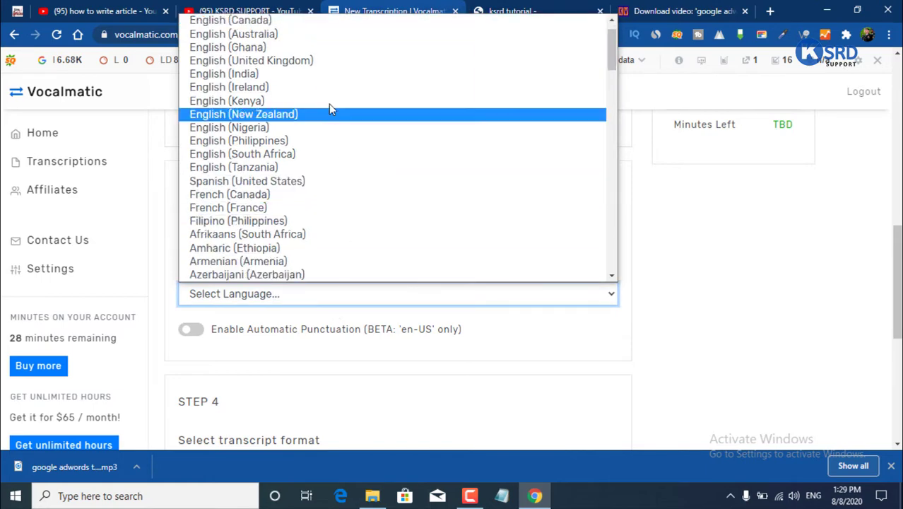
{"action": "scroll", "coordinate": [318, 107], "scroll_direction": "down", "scroll_amount": 15}
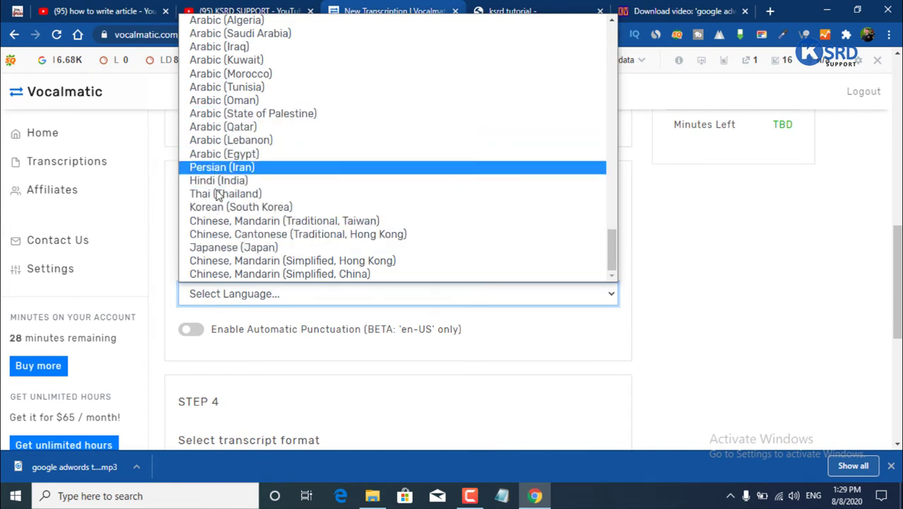
{"action": "left_click", "coordinate": [259, 185]}
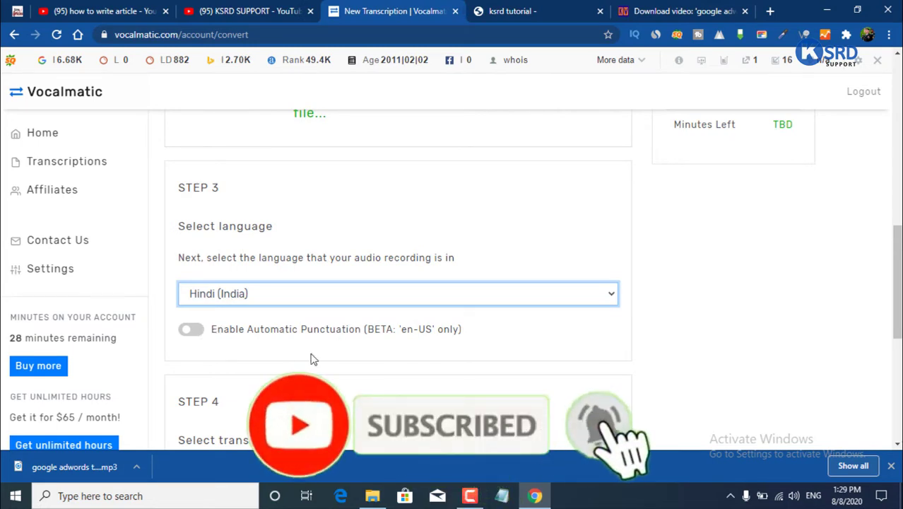
Examine the automatic punctuation option and the language chosen for the audio recording
{"action": "left_click_drag", "start_coordinate": [462, 329], "coordinate": [210, 329]}
{"action": "left_click_drag", "start_coordinate": [506, 339], "coordinate": [275, 335]}
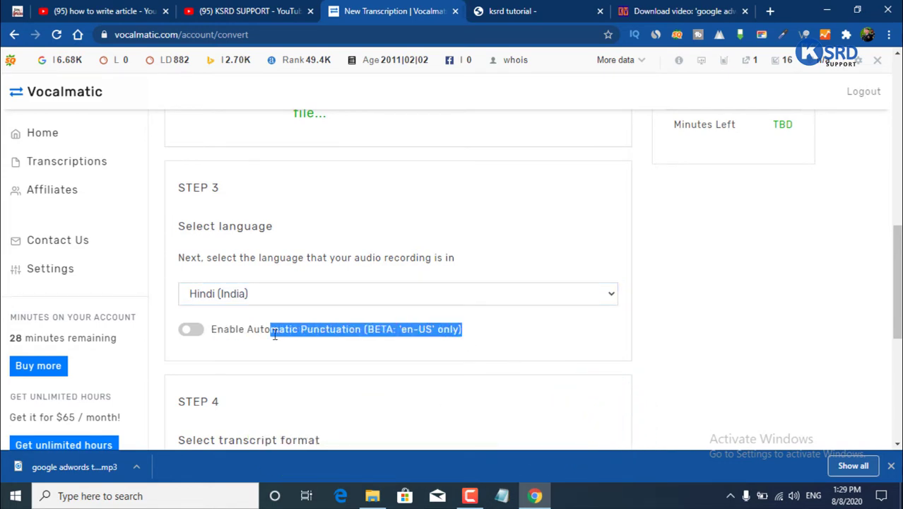
{"action": "left_click", "coordinate": [498, 342]}
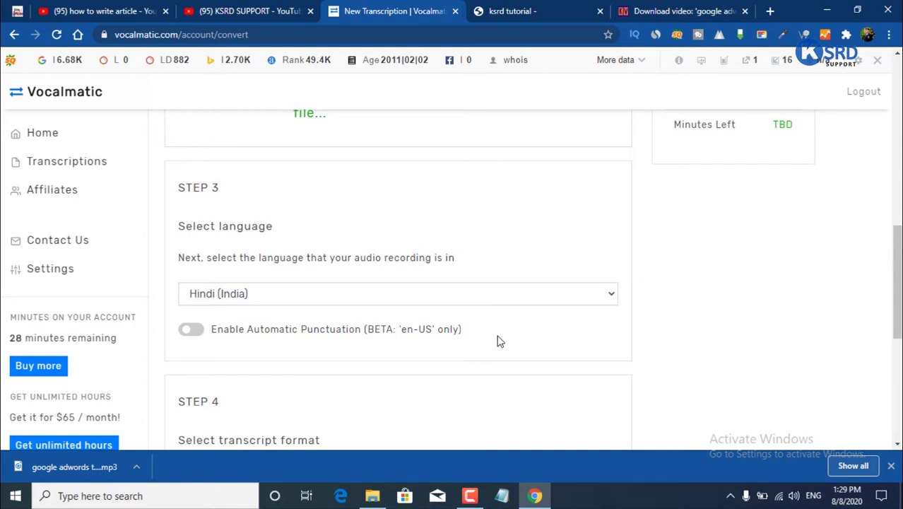
{"action": "scroll", "coordinate": [534, 350], "scroll_direction": "down", "scroll_amount": 1}
{"action": "scroll", "coordinate": [535, 352], "scroll_direction": "up", "scroll_amount": 2}
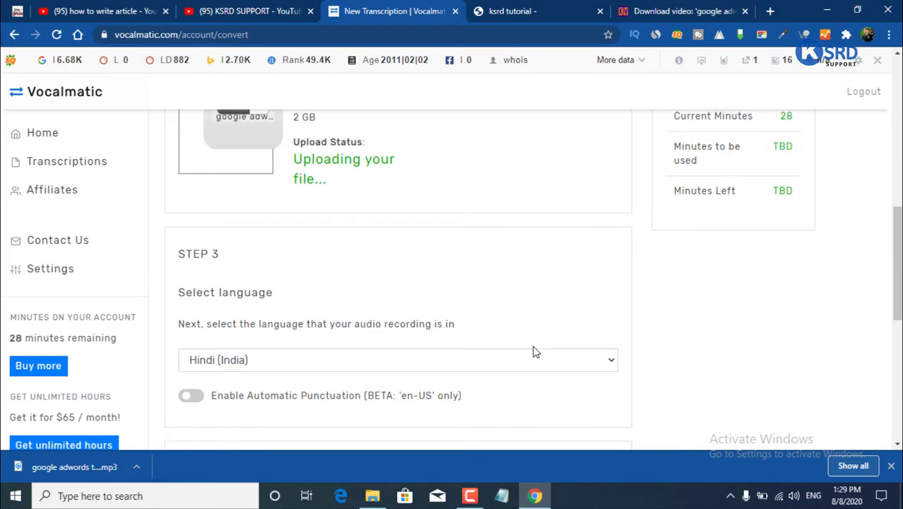
{"action": "scroll", "coordinate": [535, 352], "scroll_direction": "down", "scroll_amount": 2}
{"action": "left_click", "coordinate": [274, 229]}
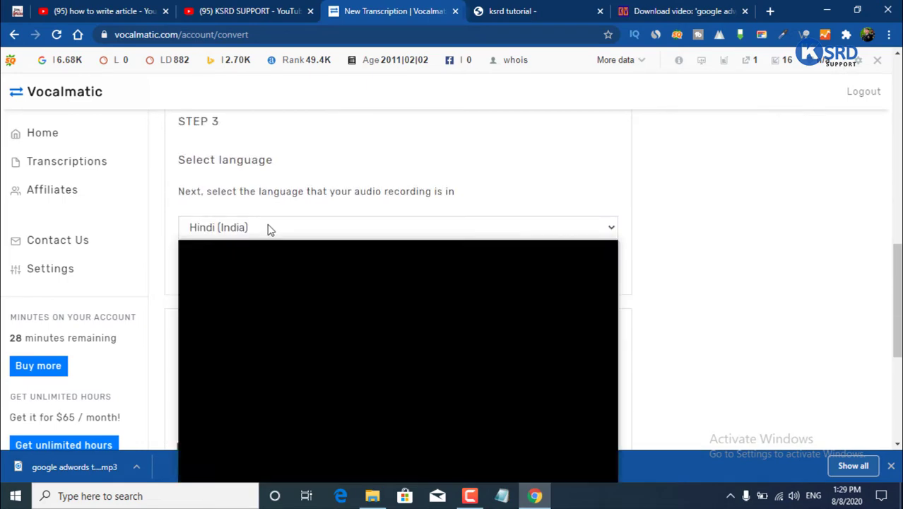
{"action": "scroll", "coordinate": [392, 213], "scroll_direction": "down", "scroll_amount": 2}
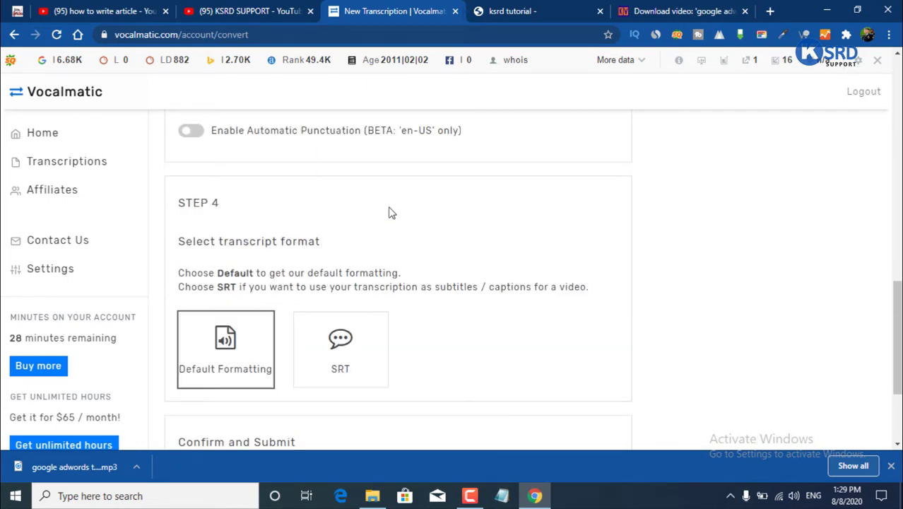
Examine the Default Formatting and SRT choices for the transcript format
{"action": "left_click_drag", "start_coordinate": [165, 191], "coordinate": [238, 210]}
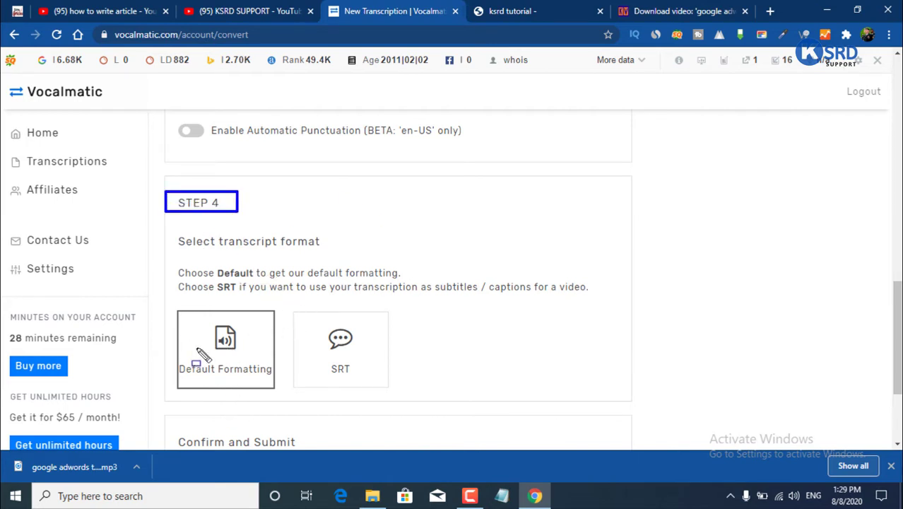
{"action": "mouse_move", "coordinate": [164, 301]}
{"action": "left_mouse_down"}
{"action": "mouse_move", "coordinate": [281, 424]}
{"action": "mouse_move", "coordinate": [286, 398]}
{"action": "left_mouse_up"}
{"action": "mouse_move", "coordinate": [298, 305]}
{"action": "left_mouse_down"}
{"action": "mouse_move", "coordinate": [408, 413]}
{"action": "mouse_move", "coordinate": [407, 404]}
{"action": "left_mouse_up"}
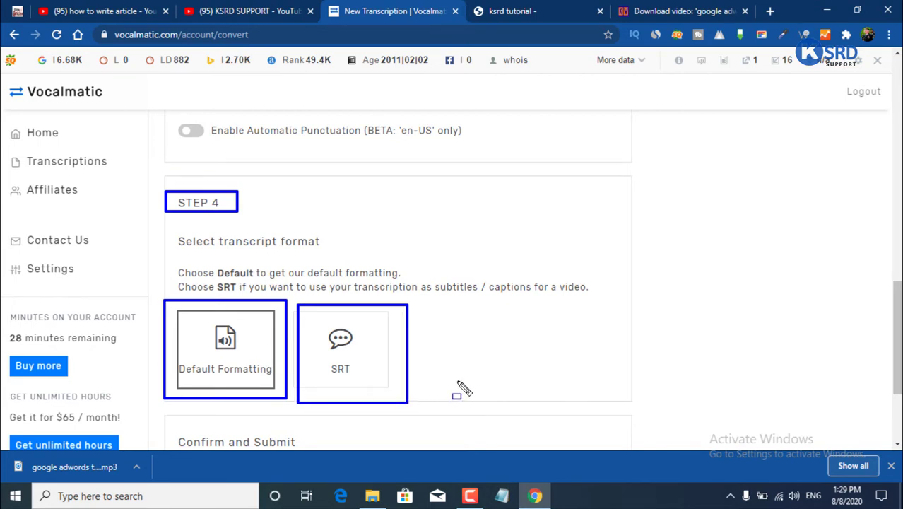
{"action": "key", "text": "Escape"}
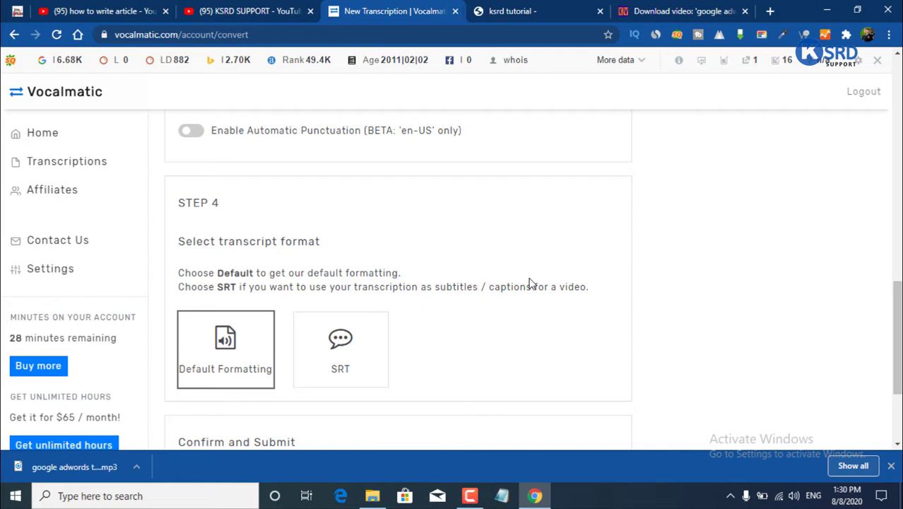
Check the audio file's upload status and review the language and transcript format settings
{"action": "scroll", "coordinate": [496, 279], "scroll_direction": "up", "scroll_amount": 4}
{"action": "scroll", "coordinate": [495, 279], "scroll_direction": "down", "scroll_amount": 3}
{"action": "scroll", "coordinate": [497, 315], "scroll_direction": "up", "scroll_amount": 1}
{"action": "scroll", "coordinate": [494, 315], "scroll_direction": "up", "scroll_amount": 4}
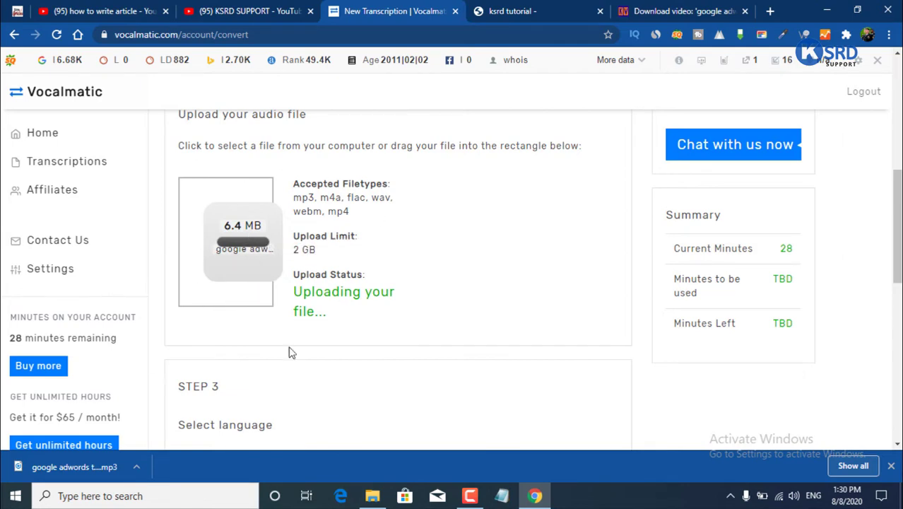
{"action": "scroll", "coordinate": [340, 276], "scroll_direction": "down", "scroll_amount": 8}
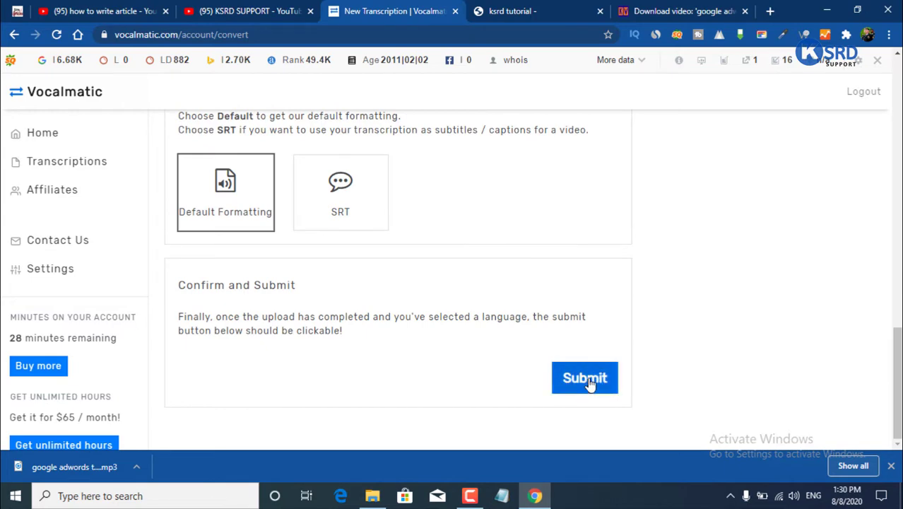
{"action": "scroll", "coordinate": [379, 267], "scroll_direction": "up", "scroll_amount": 10}
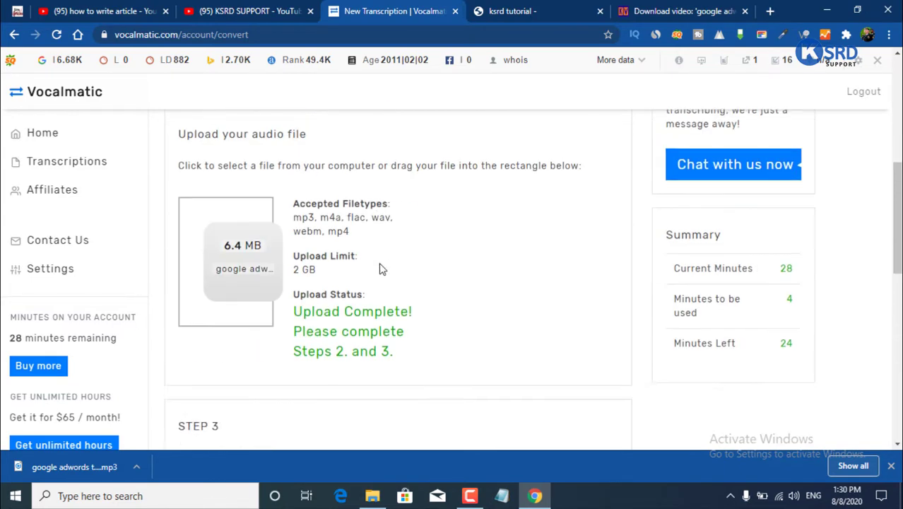
{"action": "scroll", "coordinate": [202, 299], "scroll_direction": "down", "scroll_amount": 3}
{"action": "scroll", "coordinate": [484, 311], "scroll_direction": "down", "scroll_amount": 5}
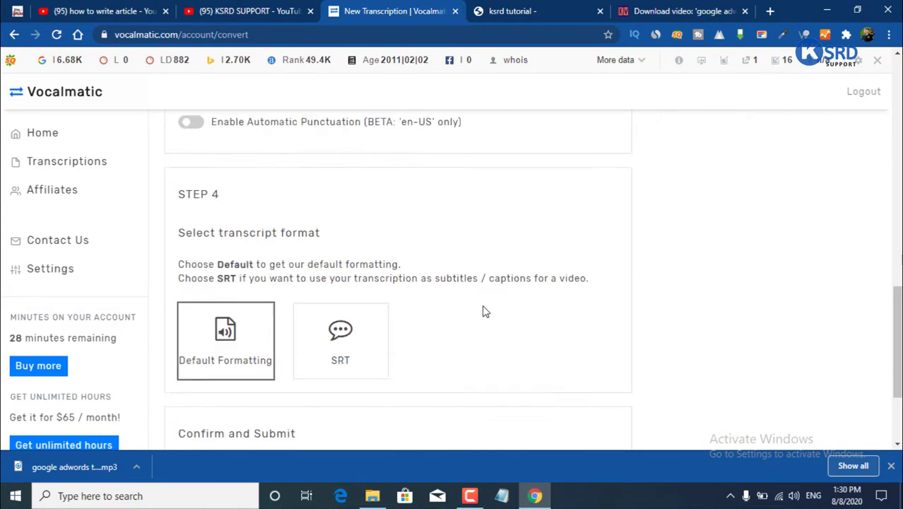
{"action": "scroll", "coordinate": [492, 321], "scroll_direction": "up", "scroll_amount": 8}
{"action": "scroll", "coordinate": [435, 305], "scroll_direction": "down", "scroll_amount": 3}
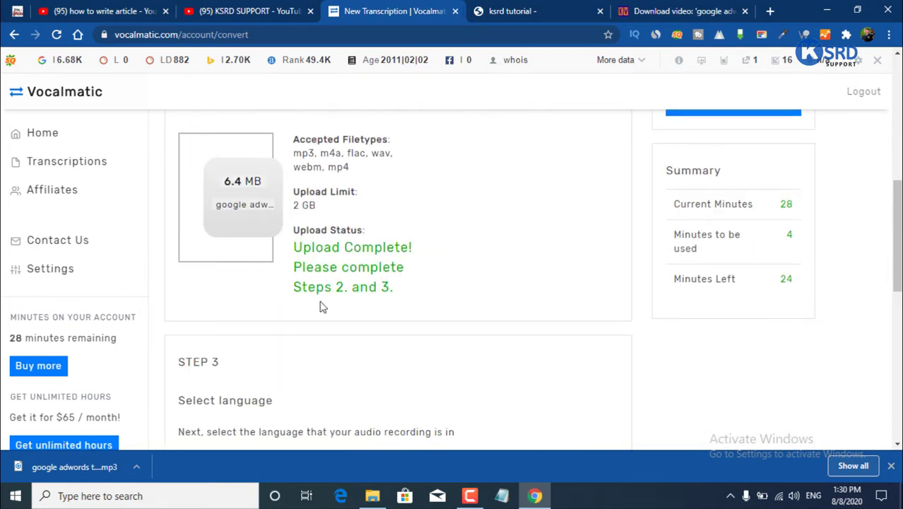
{"action": "scroll", "coordinate": [396, 309], "scroll_direction": "down", "scroll_amount": 4}
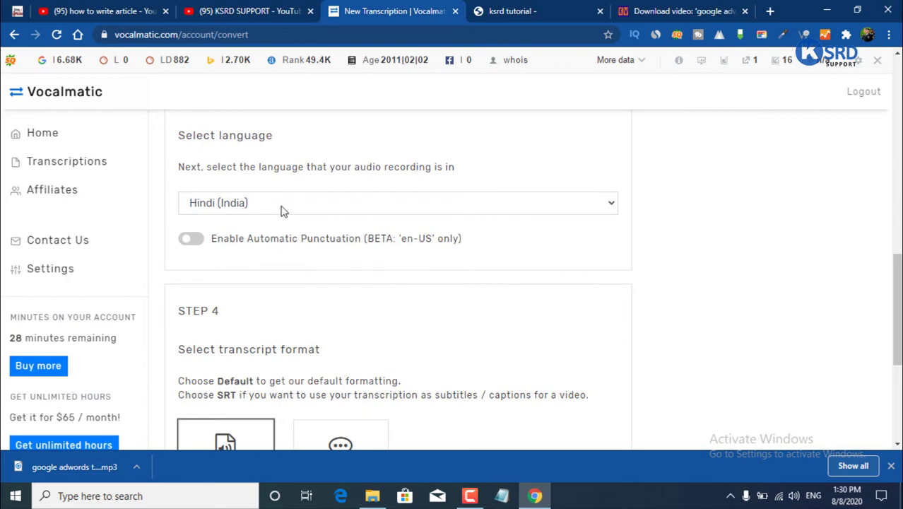
{"action": "scroll", "coordinate": [228, 154], "scroll_direction": "up", "scroll_amount": 1}
{"action": "scroll", "coordinate": [302, 303], "scroll_direction": "down", "scroll_amount": 2}
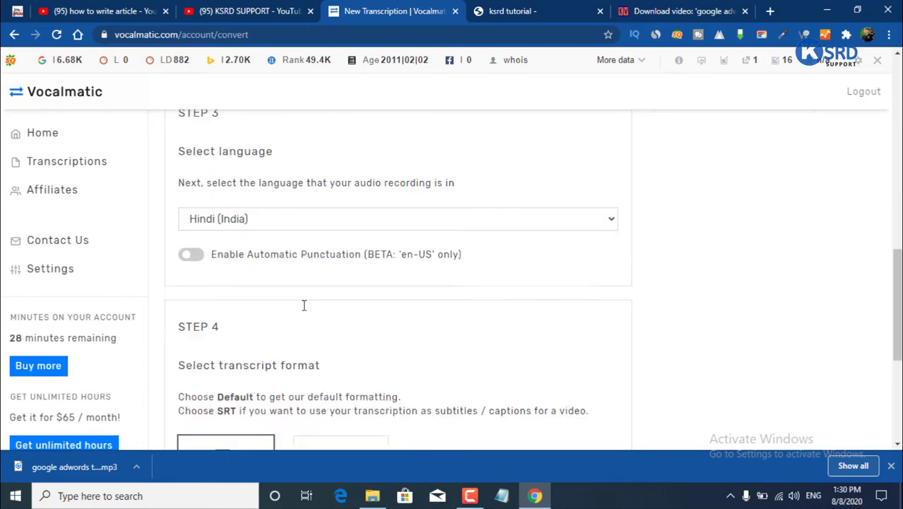
{"action": "scroll", "coordinate": [326, 327], "scroll_direction": "up", "scroll_amount": 1}
{"action": "scroll", "coordinate": [212, 283], "scroll_direction": "down", "scroll_amount": 2}
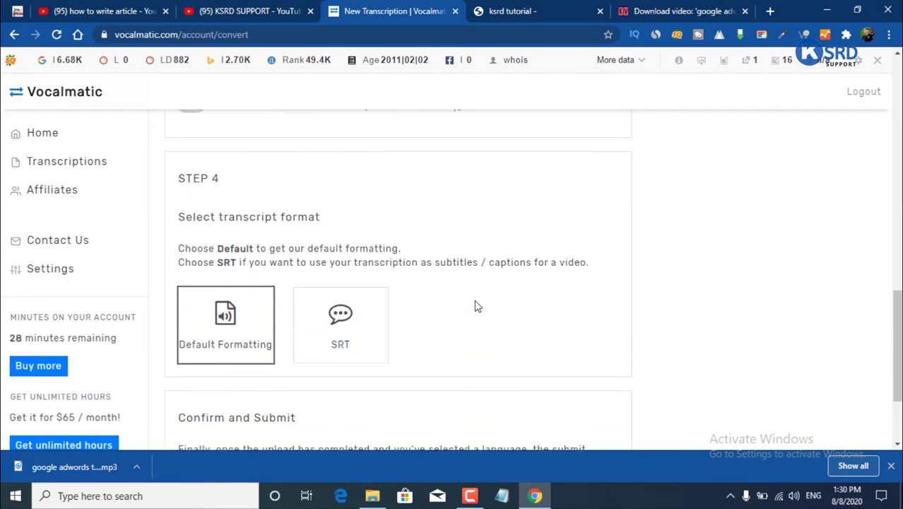
Submit the transcription with Default Formatting, review the minutes summary and confirm the auto-transcription
{"action": "scroll", "coordinate": [473, 292], "scroll_direction": "down", "scroll_amount": 2}
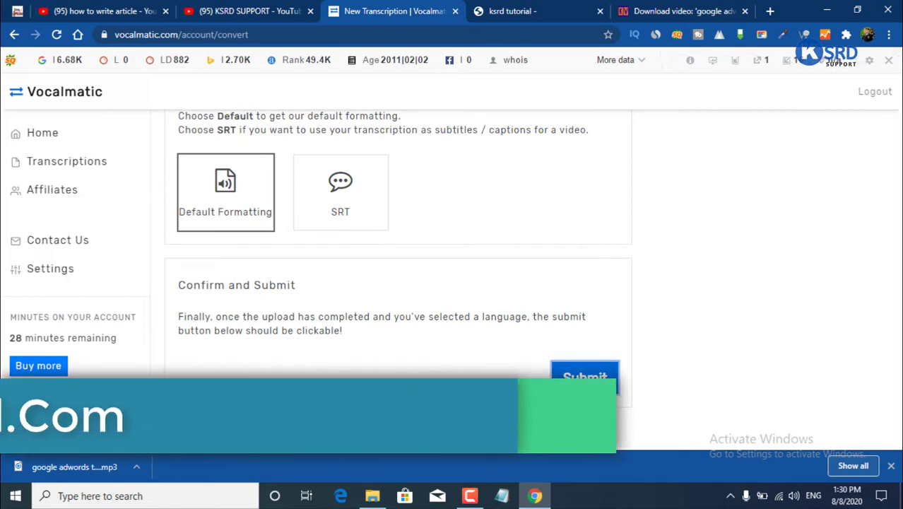
{"action": "left_click", "coordinate": [572, 374]}
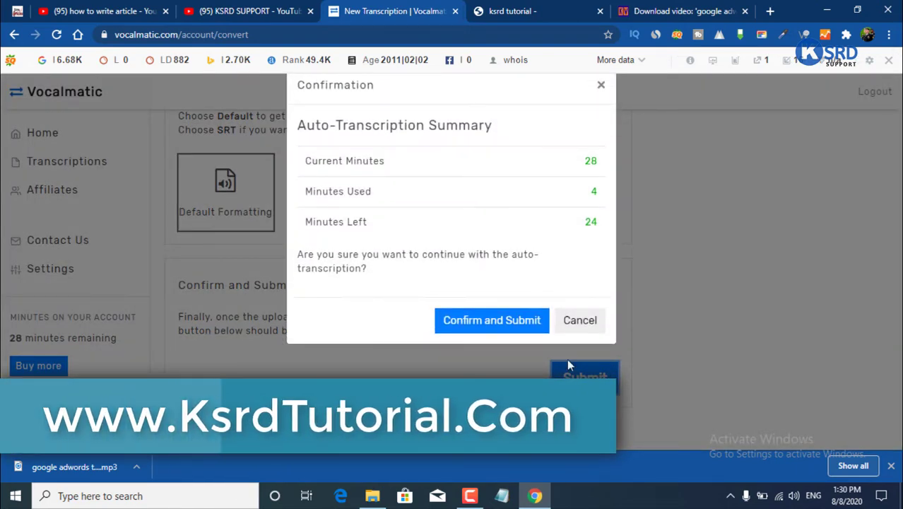
{"action": "left_click_drag", "start_coordinate": [314, 194], "coordinate": [435, 193]}
{"action": "left_click", "coordinate": [572, 203]}
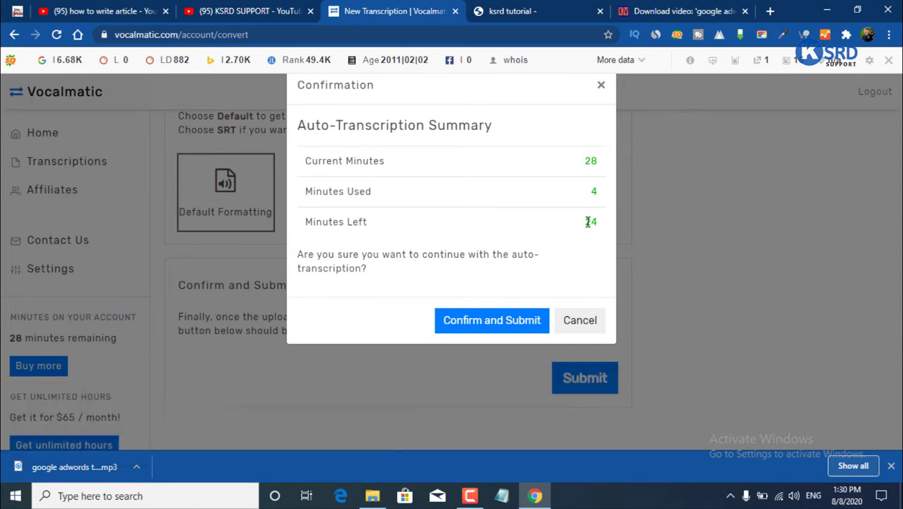
{"action": "left_click_drag", "start_coordinate": [344, 161], "coordinate": [572, 153]}
{"action": "left_click", "coordinate": [568, 159]}
{"action": "left_click", "coordinate": [460, 323]}
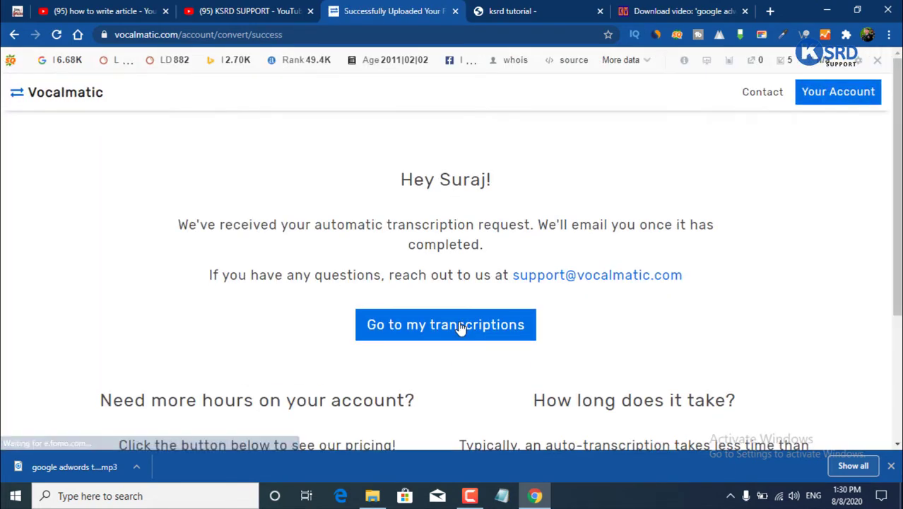
Read the transcription request notice, then open the list of transcriptions and check the google adwords file's status
{"action": "left_click_drag", "start_coordinate": [170, 233], "coordinate": [548, 244]}
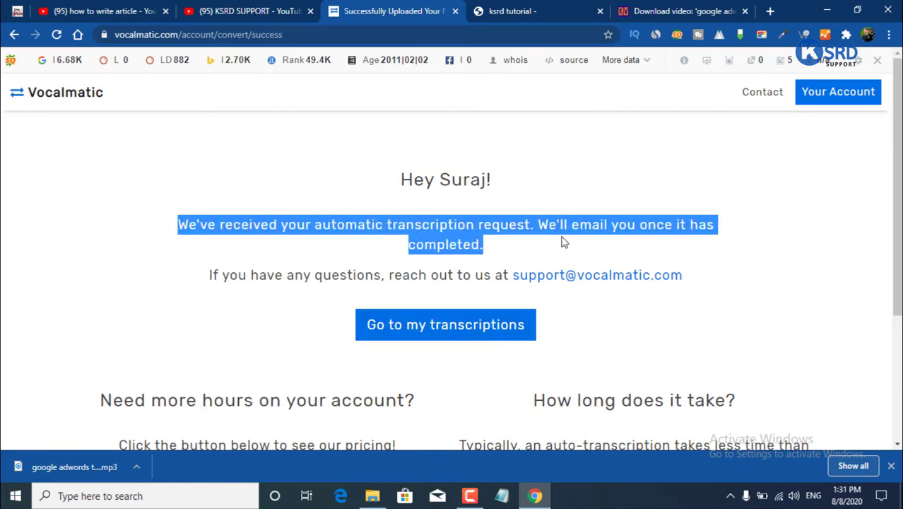
{"action": "left_click", "coordinate": [515, 224]}
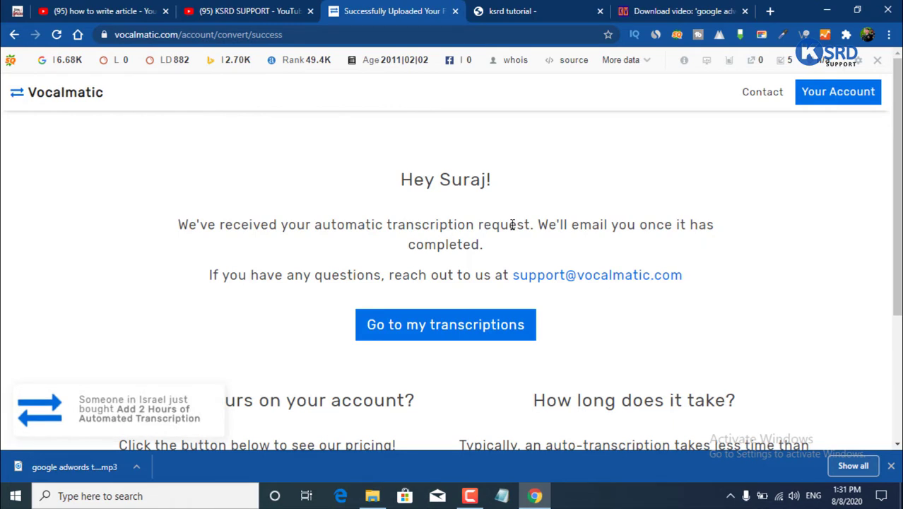
{"action": "left_click_drag", "start_coordinate": [546, 226], "coordinate": [620, 224]}
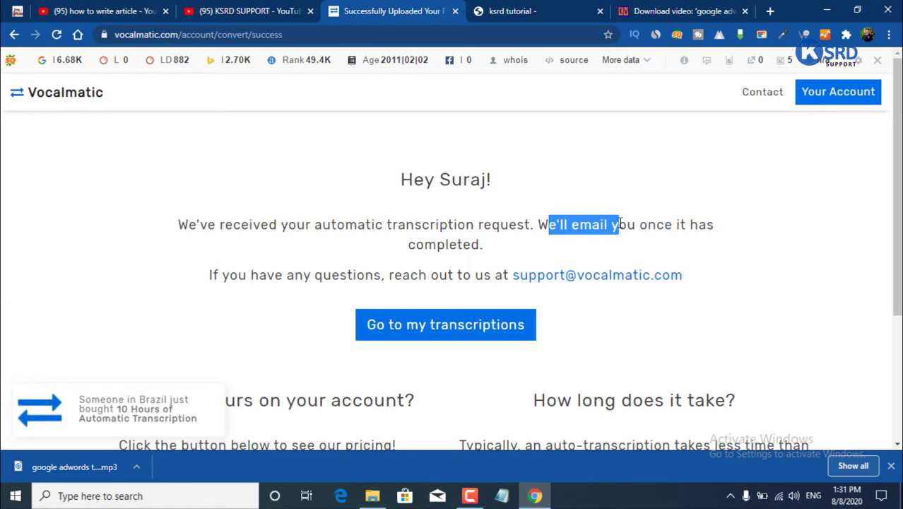
{"action": "left_click", "coordinate": [497, 227]}
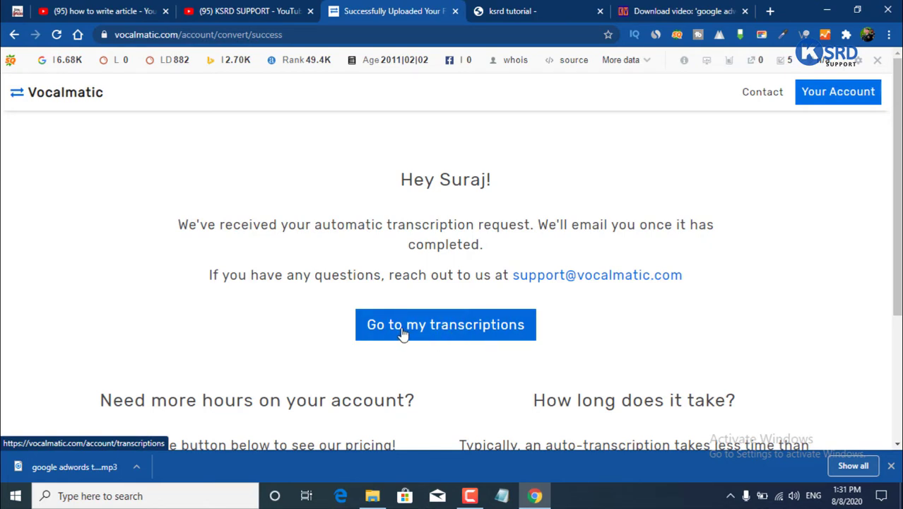
{"action": "left_click", "coordinate": [454, 335]}
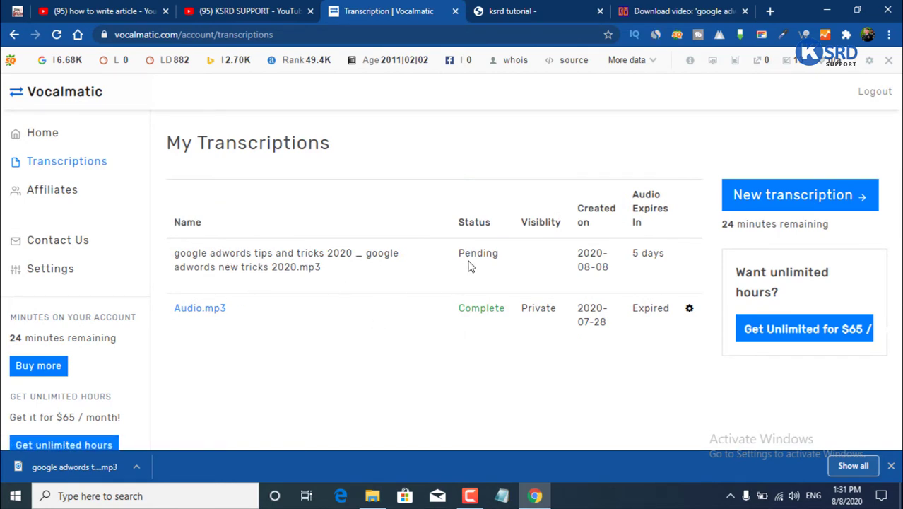
{"action": "left_click_drag", "start_coordinate": [456, 260], "coordinate": [502, 260]}
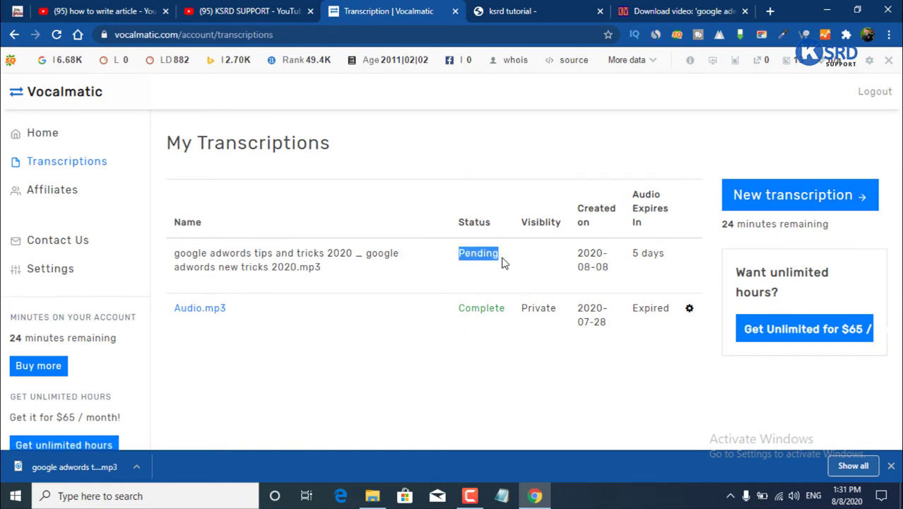
{"action": "left_click", "coordinate": [360, 387]}
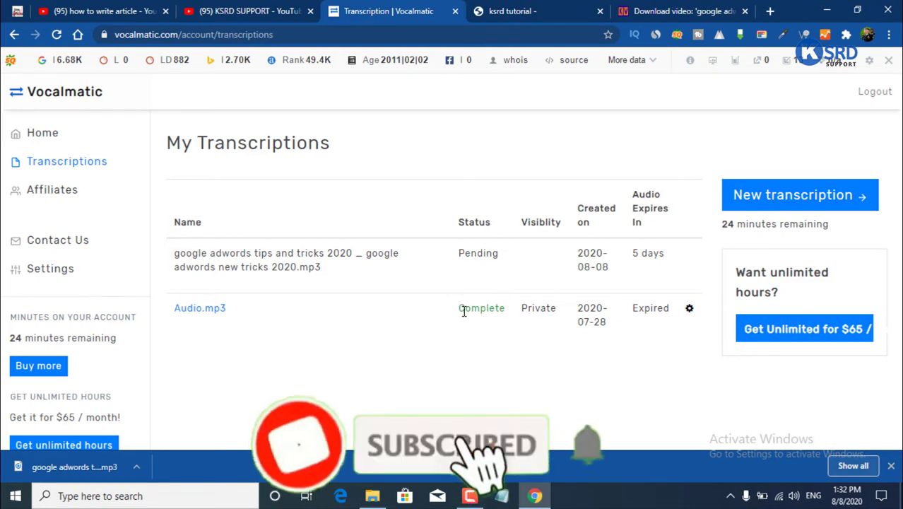
Compare the status and visibility of the google adwords file and Audio.mp3 in the transcriptions list
{"action": "left_click_drag", "start_coordinate": [450, 282], "coordinate": [513, 332]}
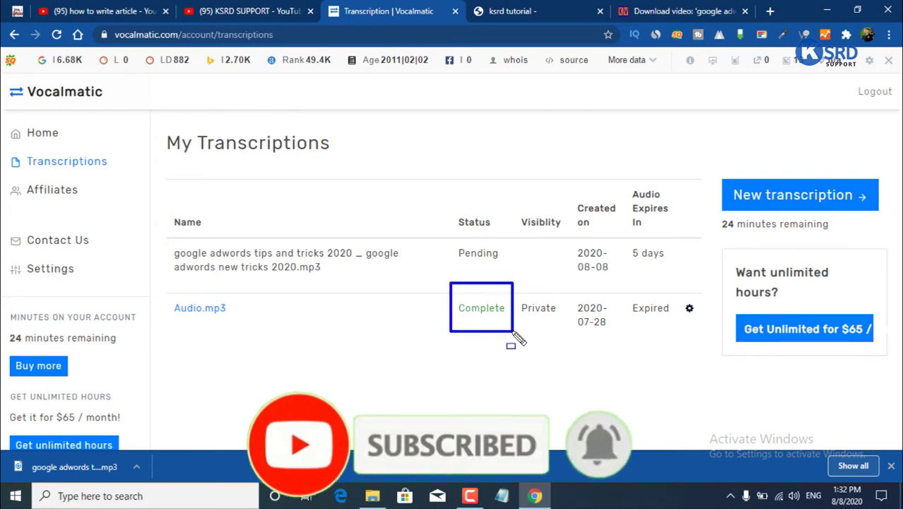
{"action": "left_click_drag", "start_coordinate": [450, 227], "coordinate": [509, 273]}
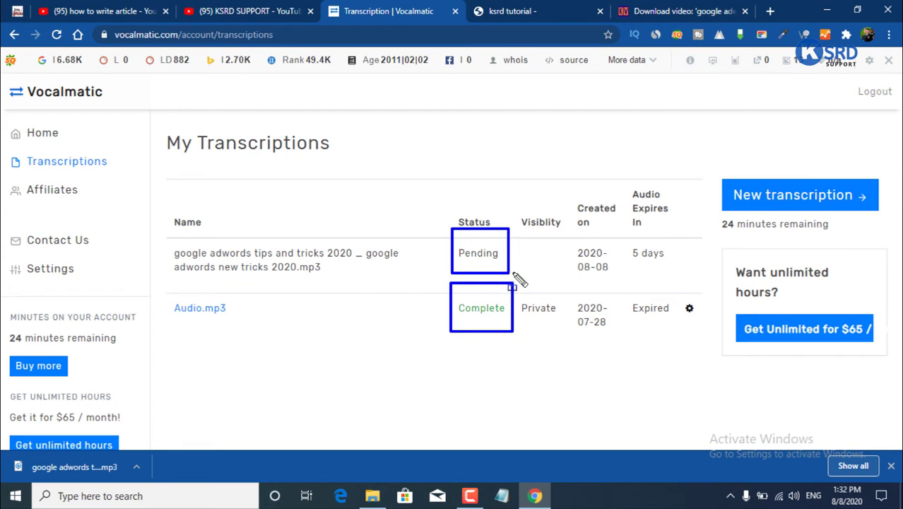
{"action": "mouse_move", "coordinate": [514, 289]}
{"action": "left_mouse_down"}
{"action": "mouse_move", "coordinate": [545, 322]}
{"action": "mouse_move", "coordinate": [568, 330]}
{"action": "left_mouse_up"}
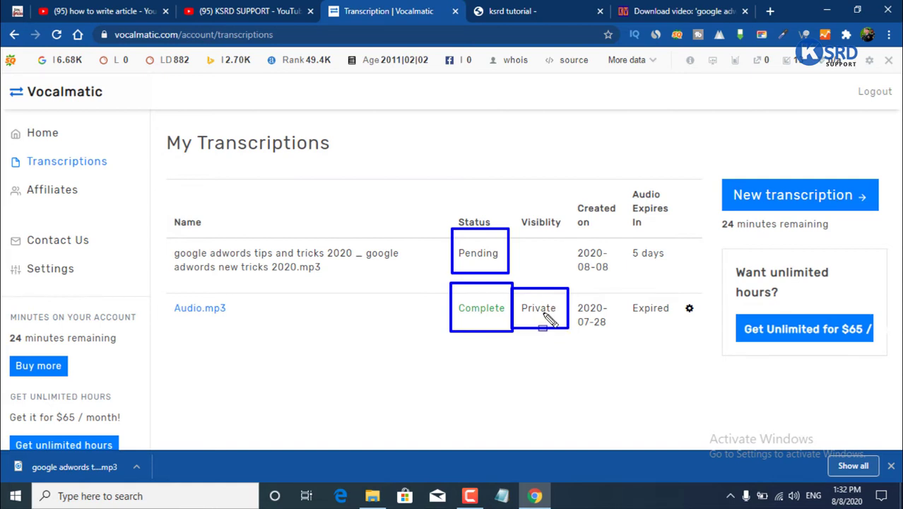
{"action": "mouse_move", "coordinate": [658, 386]}
{"action": "left_mouse_down"}
{"action": "mouse_move", "coordinate": [574, 362]}
{"action": "mouse_move", "coordinate": [552, 337]}
{"action": "left_mouse_up"}
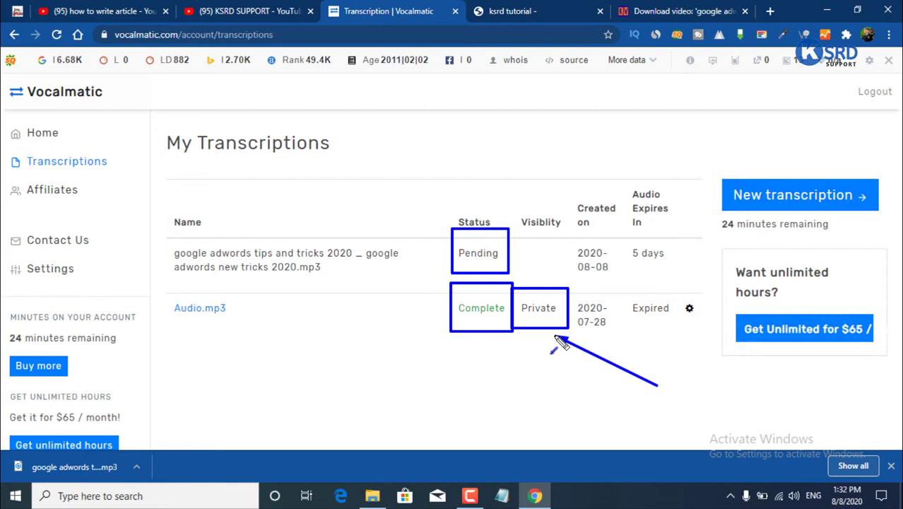
{"action": "key", "text": "Escape"}
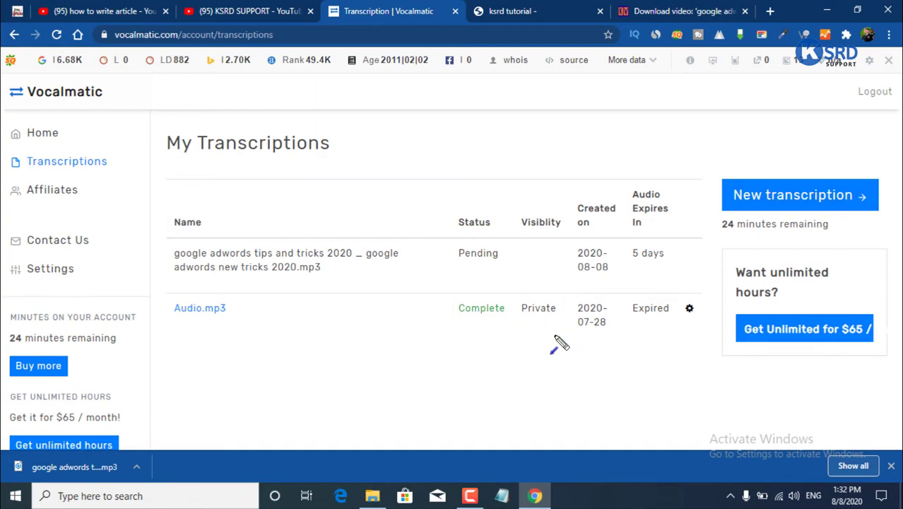
Refresh the transcriptions list and check the status of the google adwords transcription
{"action": "left_click", "coordinate": [57, 34]}
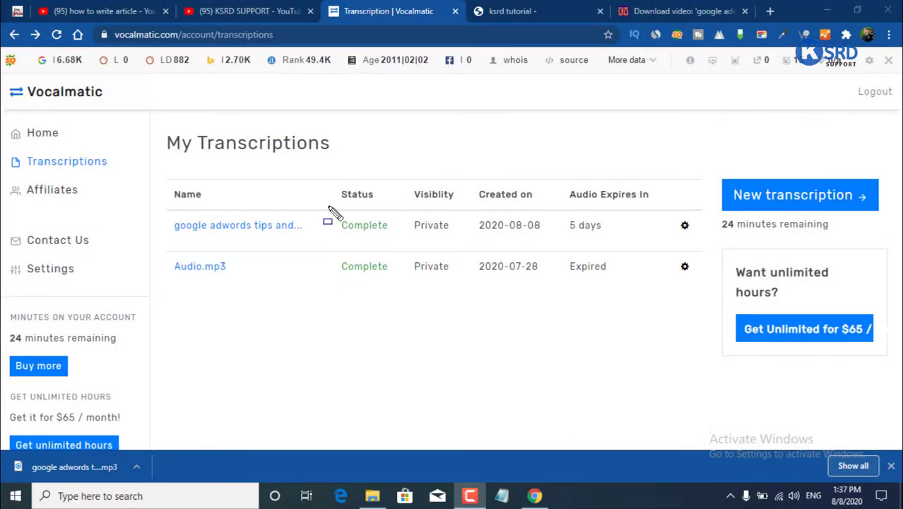
{"action": "left_click", "coordinate": [328, 205]}
{"action": "mouse_move", "coordinate": [374, 224]}
{"action": "left_mouse_down"}
{"action": "mouse_move", "coordinate": [398, 243]}
{"action": "mouse_move", "coordinate": [393, 268]}
{"action": "mouse_move", "coordinate": [400, 245]}
{"action": "left_mouse_up"}
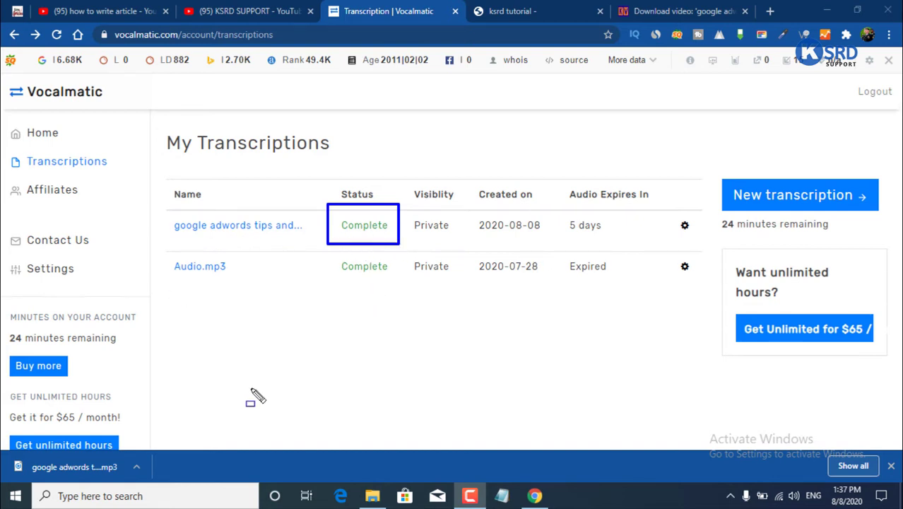
{"action": "mouse_move", "coordinate": [165, 204]}
{"action": "left_mouse_down"}
{"action": "mouse_move", "coordinate": [165, 214]}
{"action": "mouse_move", "coordinate": [282, 245]}
{"action": "mouse_move", "coordinate": [306, 241]}
{"action": "left_mouse_up"}
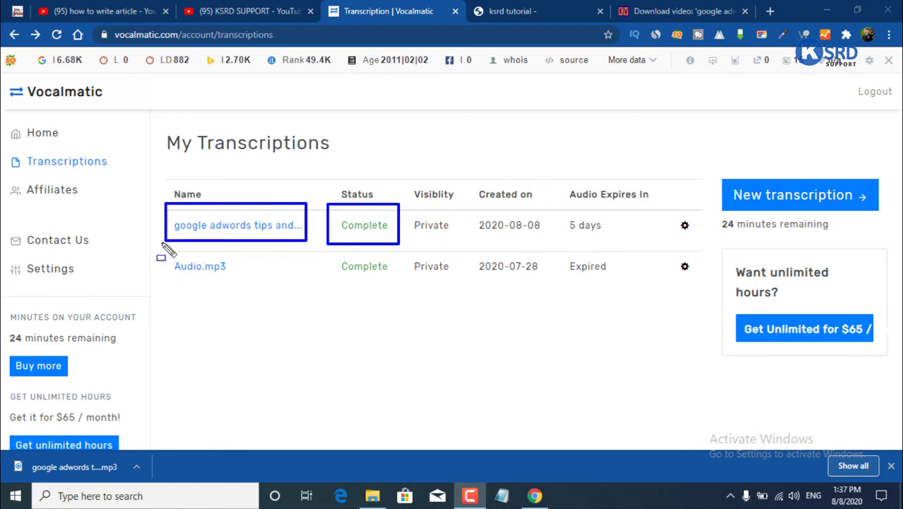
Review the source video on the YouTube channel page and its Keepvid download page, and return to the Vocalmatic transcriptions list
{"action": "left_click_drag", "start_coordinate": [158, 251], "coordinate": [253, 285]}
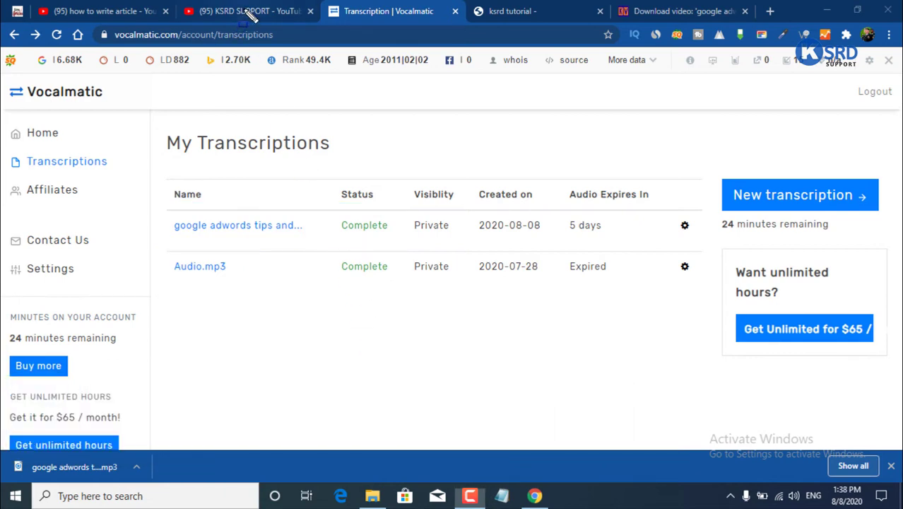
{"action": "left_click", "coordinate": [246, 13]}
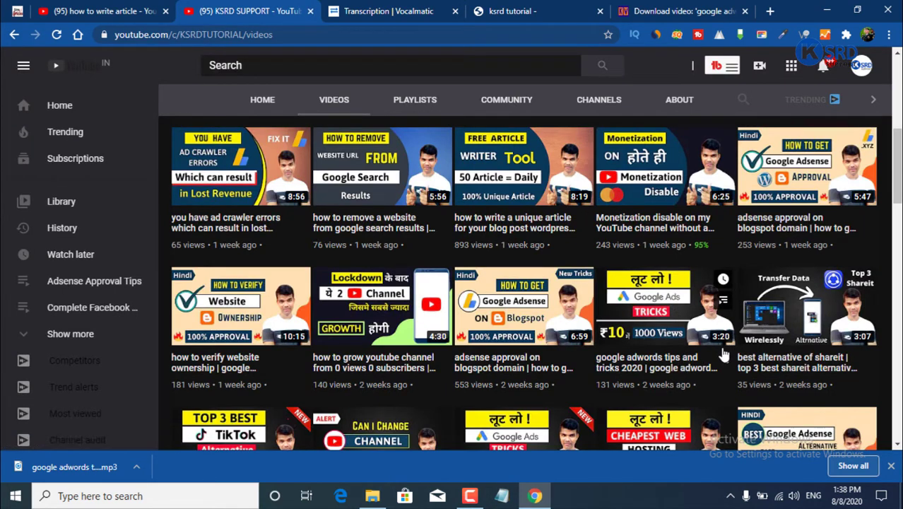
{"action": "left_click", "coordinate": [679, 11]}
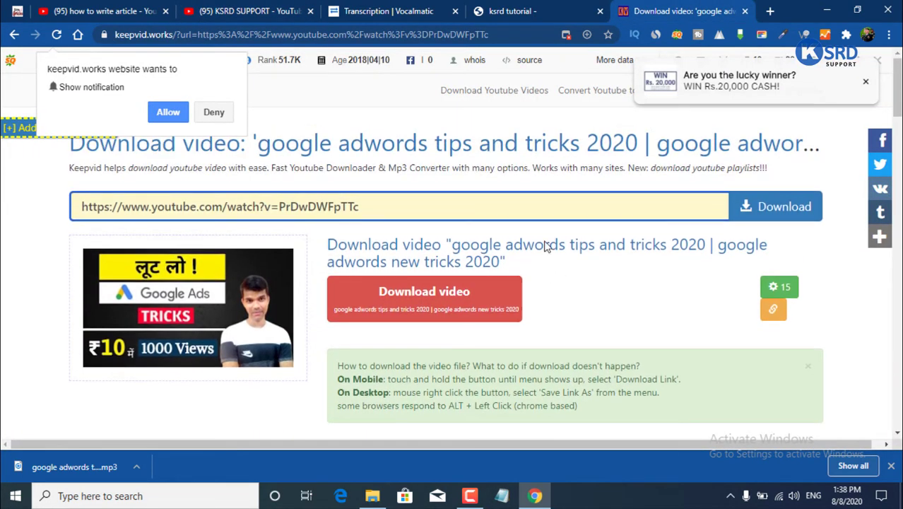
{"action": "left_click", "coordinate": [424, 6]}
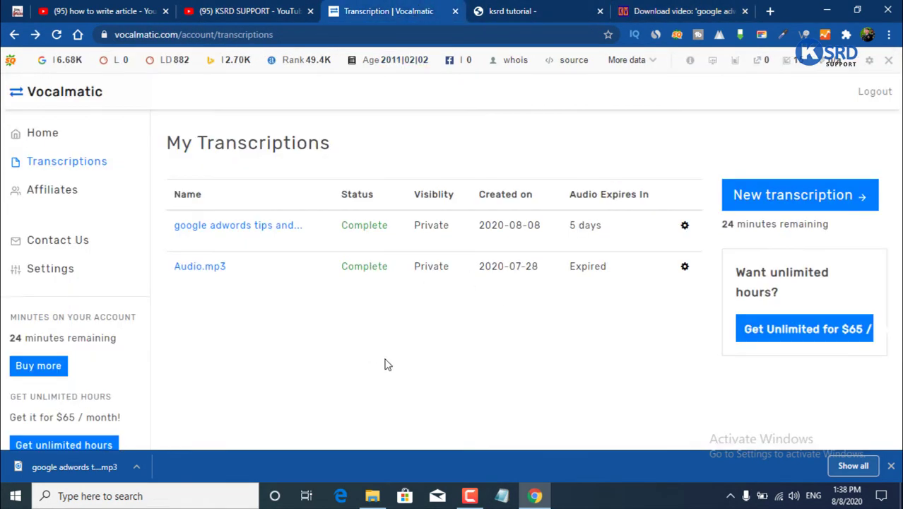
Open the google adwords transcription in the editor and read through its timestamped Hindi paragraphs from start to end
{"action": "left_click", "coordinate": [249, 236]}
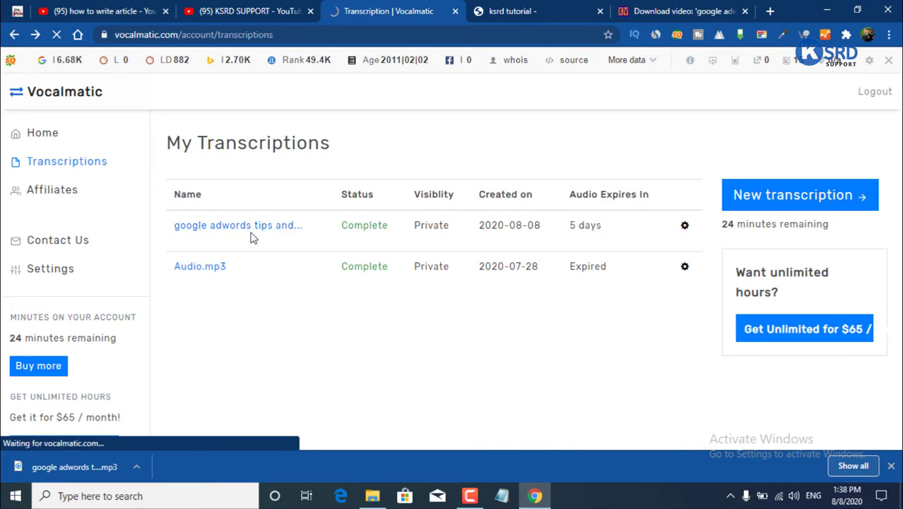
{"action": "scroll", "coordinate": [292, 240], "scroll_direction": "down", "scroll_amount": 3}
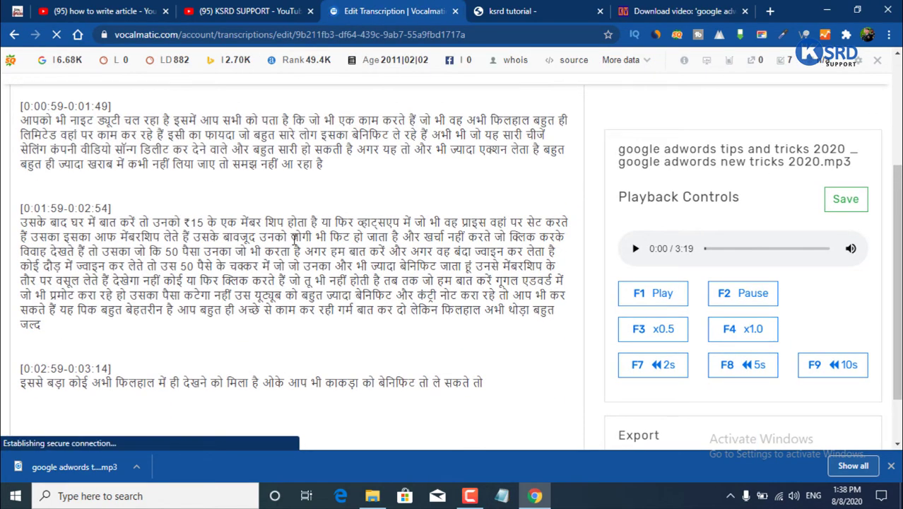
{"action": "scroll", "coordinate": [292, 240], "scroll_direction": "up", "scroll_amount": 2}
{"action": "scroll", "coordinate": [292, 240], "scroll_direction": "down", "scroll_amount": 1}
{"action": "scroll", "coordinate": [292, 240], "scroll_direction": "down", "scroll_amount": 2}
{"action": "scroll", "coordinate": [293, 240], "scroll_direction": "up", "scroll_amount": 5}
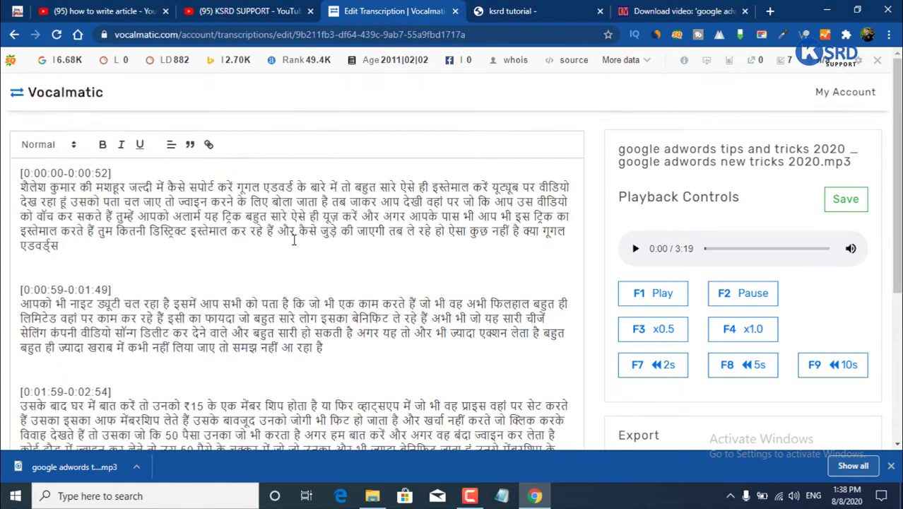
{"action": "scroll", "coordinate": [293, 240], "scroll_direction": "down", "scroll_amount": 5}
{"action": "scroll", "coordinate": [293, 241], "scroll_direction": "up", "scroll_amount": 2}
{"action": "scroll", "coordinate": [297, 242], "scroll_direction": "down", "scroll_amount": 2}
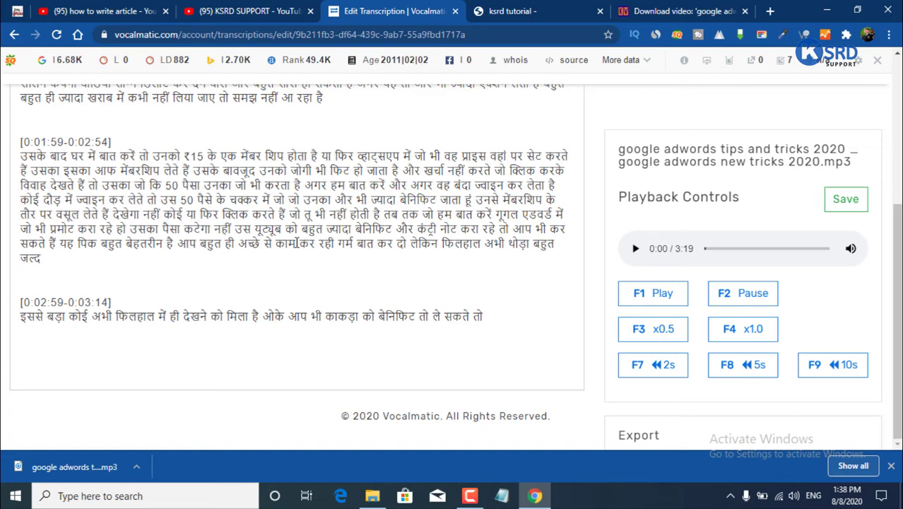
{"action": "scroll", "coordinate": [238, 264], "scroll_direction": "up", "scroll_amount": 2}
{"action": "scroll", "coordinate": [238, 265], "scroll_direction": "down", "scroll_amount": 2}
{"action": "scroll", "coordinate": [240, 267], "scroll_direction": "up", "scroll_amount": 3}
{"action": "scroll", "coordinate": [239, 267], "scroll_direction": "down", "scroll_amount": 3}
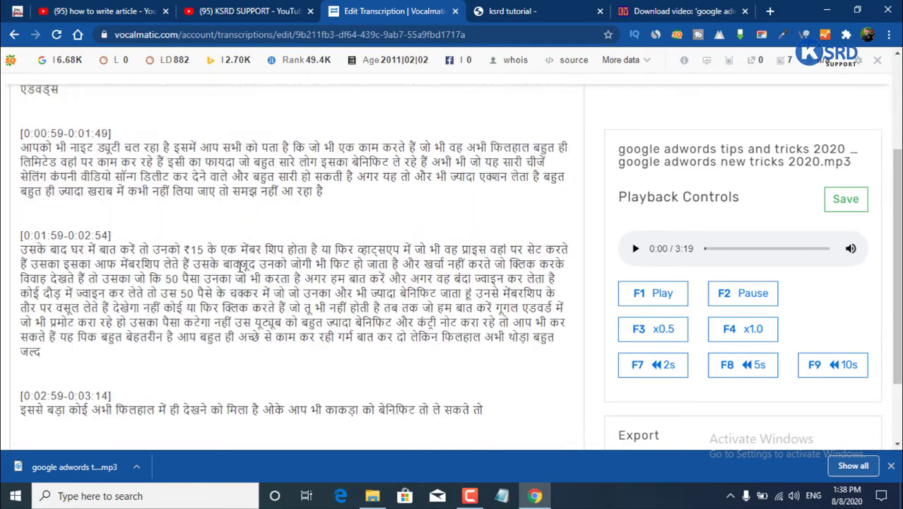
{"action": "scroll", "coordinate": [240, 269], "scroll_direction": "up", "scroll_amount": 3}
{"action": "scroll", "coordinate": [241, 270], "scroll_direction": "down", "scroll_amount": 3}
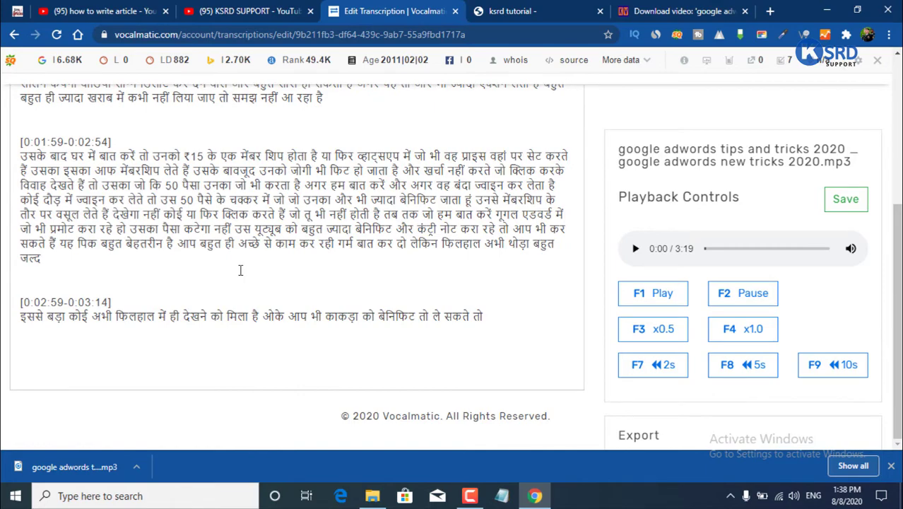
{"action": "scroll", "coordinate": [241, 270], "scroll_direction": "up", "scroll_amount": 1}
{"action": "scroll", "coordinate": [239, 267], "scroll_direction": "down", "scroll_amount": 1}
Delete the four timestamps above the transcript paragraphs, from [0:00:00-0:00:52] through [0:02:59-0:03:14], keeping the Hindi text
{"action": "left_click_drag", "start_coordinate": [111, 142], "coordinate": [7, 144]}
{"action": "key", "text": "BackSpace"}
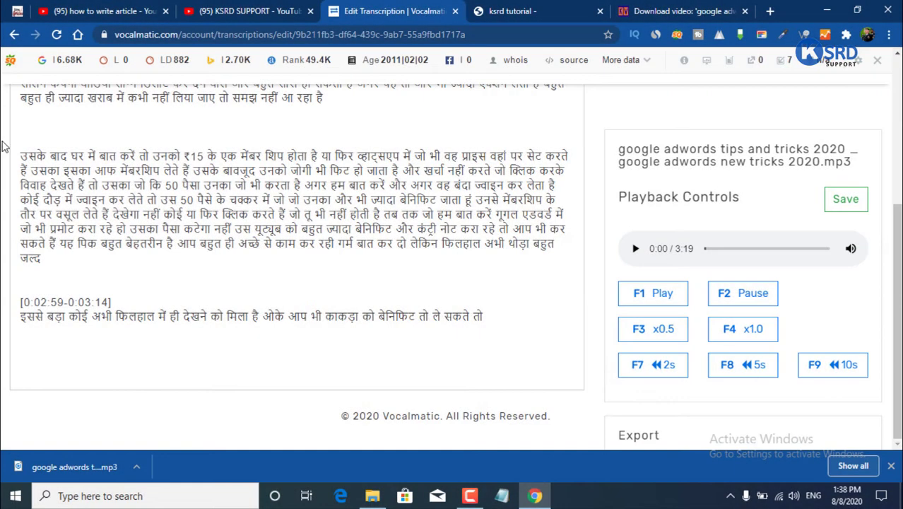
{"action": "scroll", "coordinate": [3, 147], "scroll_direction": "up", "scroll_amount": 3}
{"action": "left_click_drag", "start_coordinate": [112, 239], "coordinate": [2, 232]}
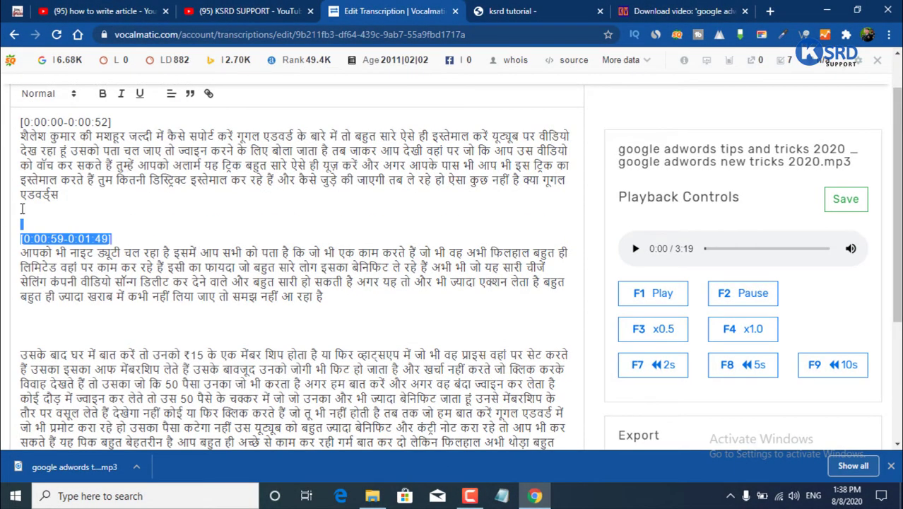
{"action": "key", "text": "BackSpace"}
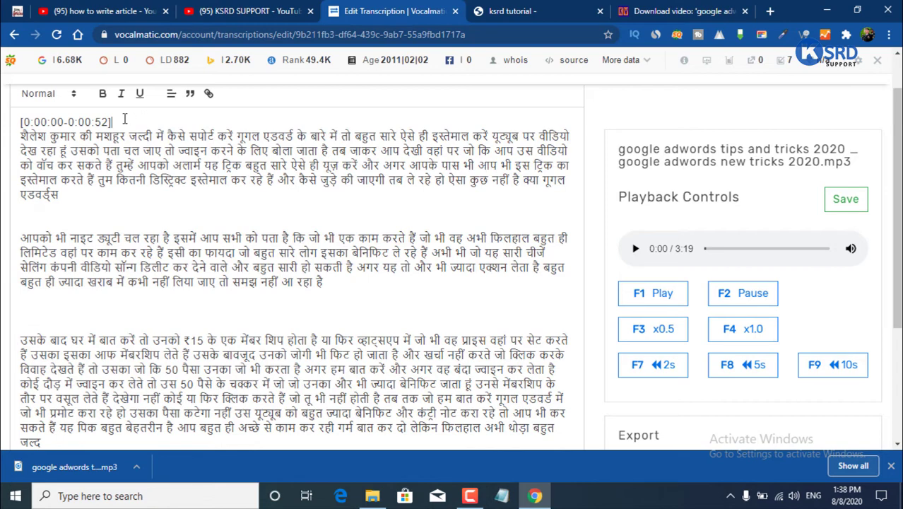
{"action": "left_click_drag", "start_coordinate": [132, 121], "coordinate": [3, 115]}
{"action": "key", "text": "BackSpace"}
{"action": "scroll", "coordinate": [238, 253], "scroll_direction": "down", "scroll_amount": 3}
{"action": "left_click_drag", "start_coordinate": [134, 301], "coordinate": [11, 308]}
{"action": "key", "text": "BackSpace"}
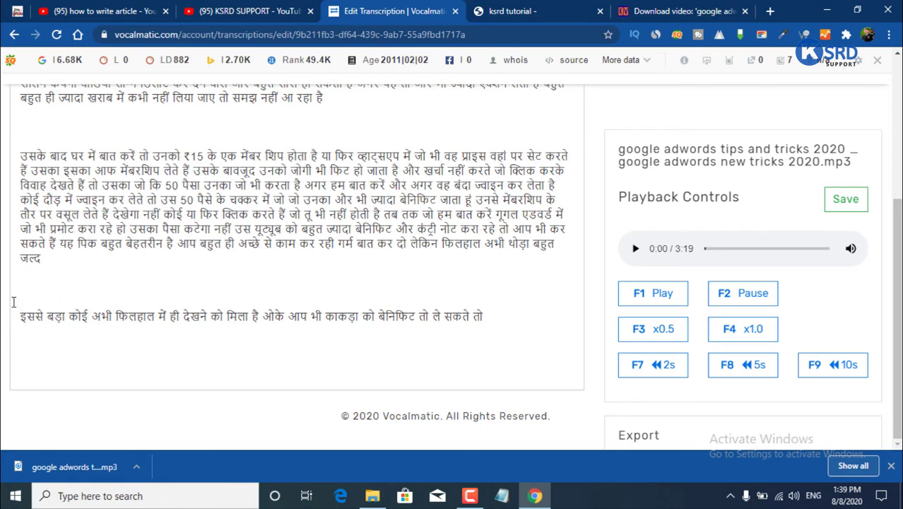